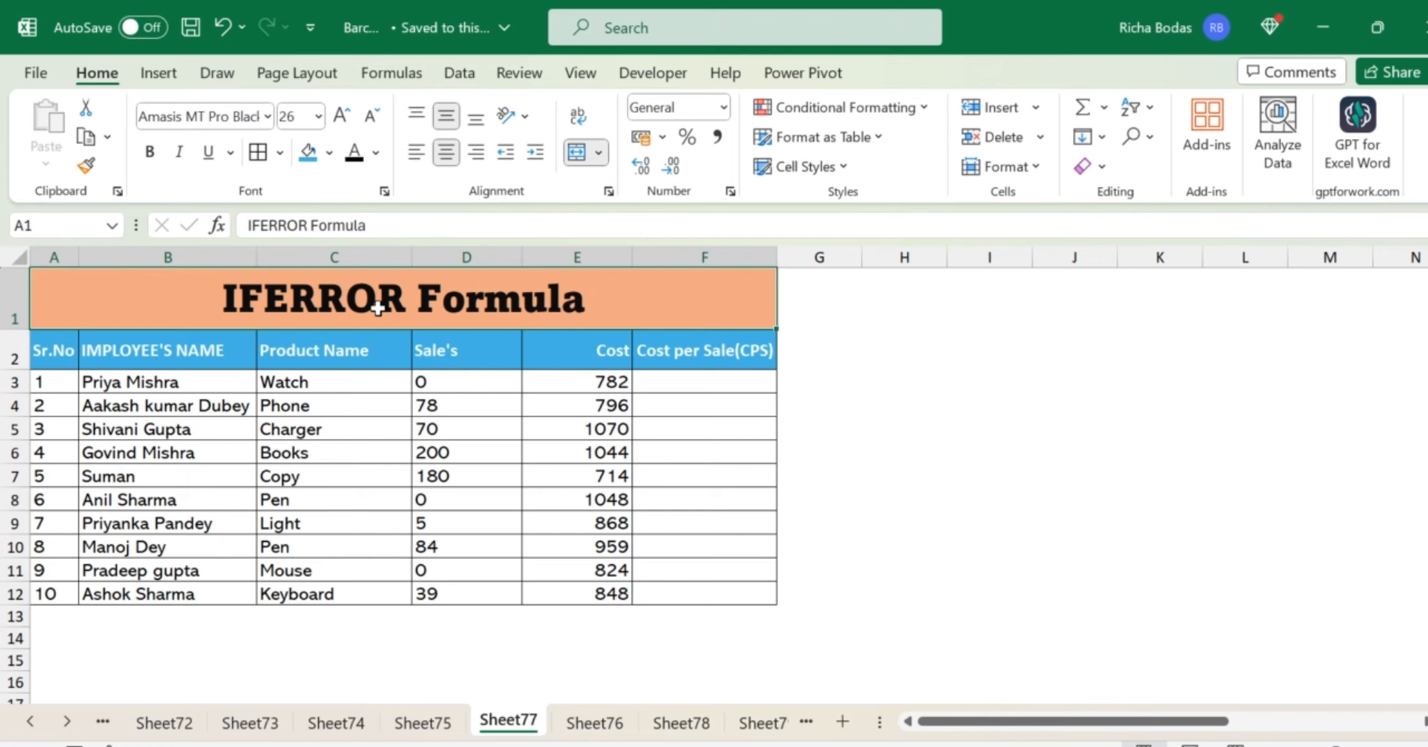
Review the table under the IFERROR Formula title, including its name, product, sales, cost and cost-per-sale columns.
{"action": "left_click", "coordinate": [735, 378]}
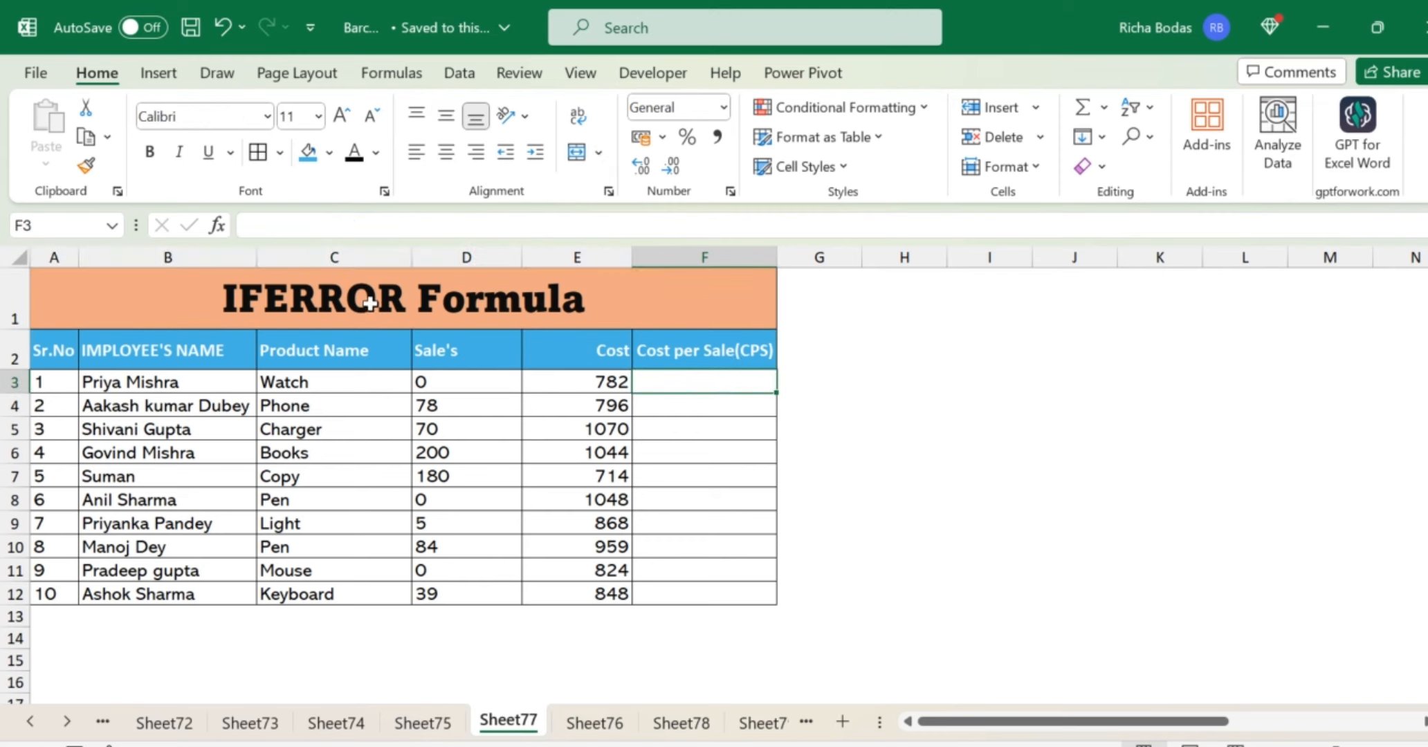
{"action": "left_click_drag", "start_coordinate": [159, 309], "coordinate": [378, 594]}
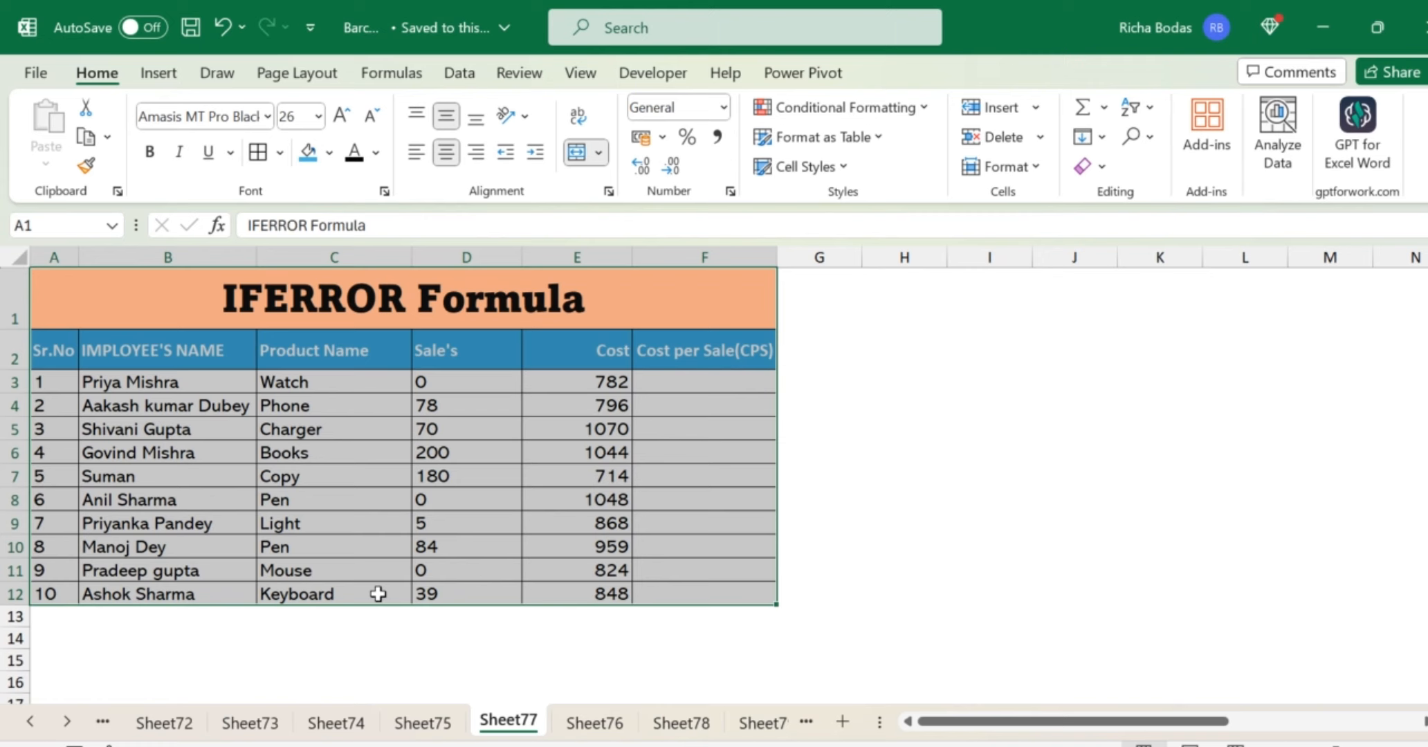
{"action": "left_click", "coordinate": [664, 483]}
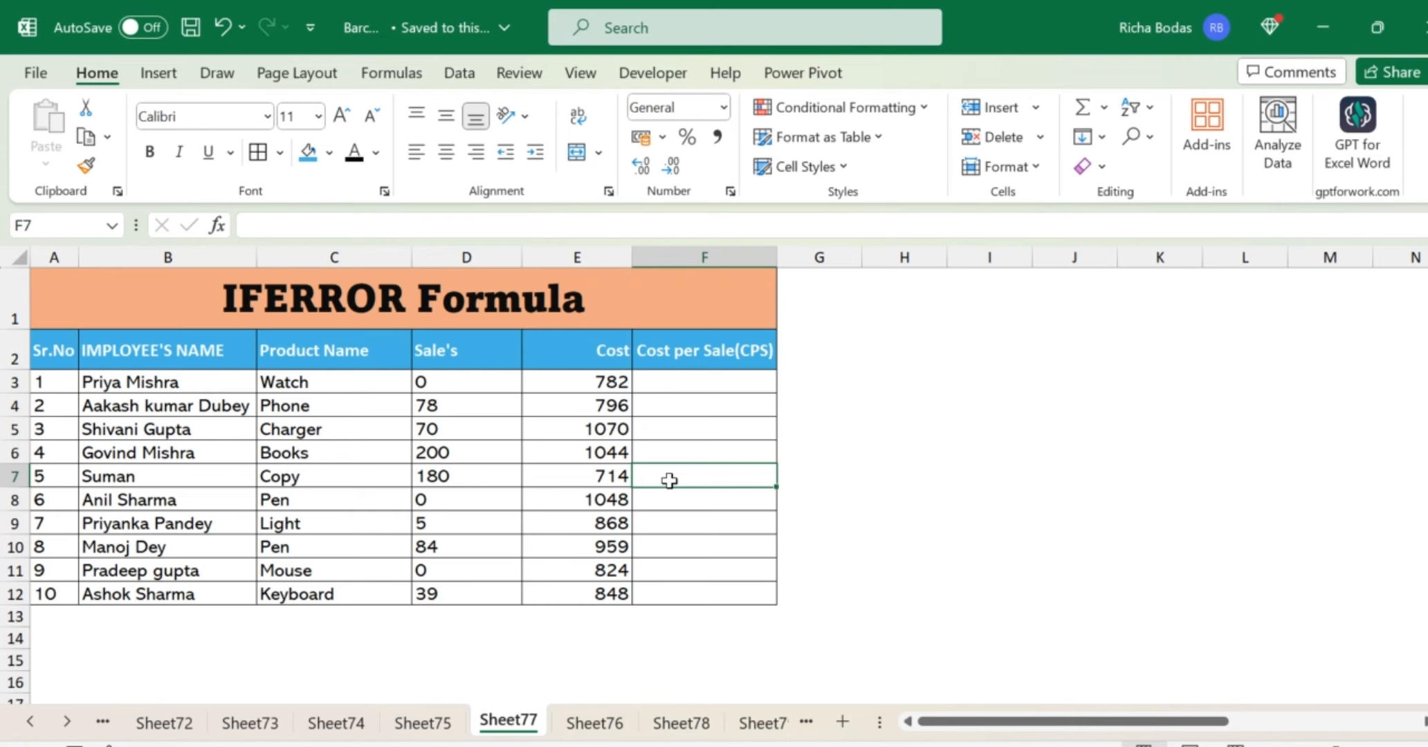
{"action": "left_click_drag", "start_coordinate": [233, 279], "coordinate": [526, 594]}
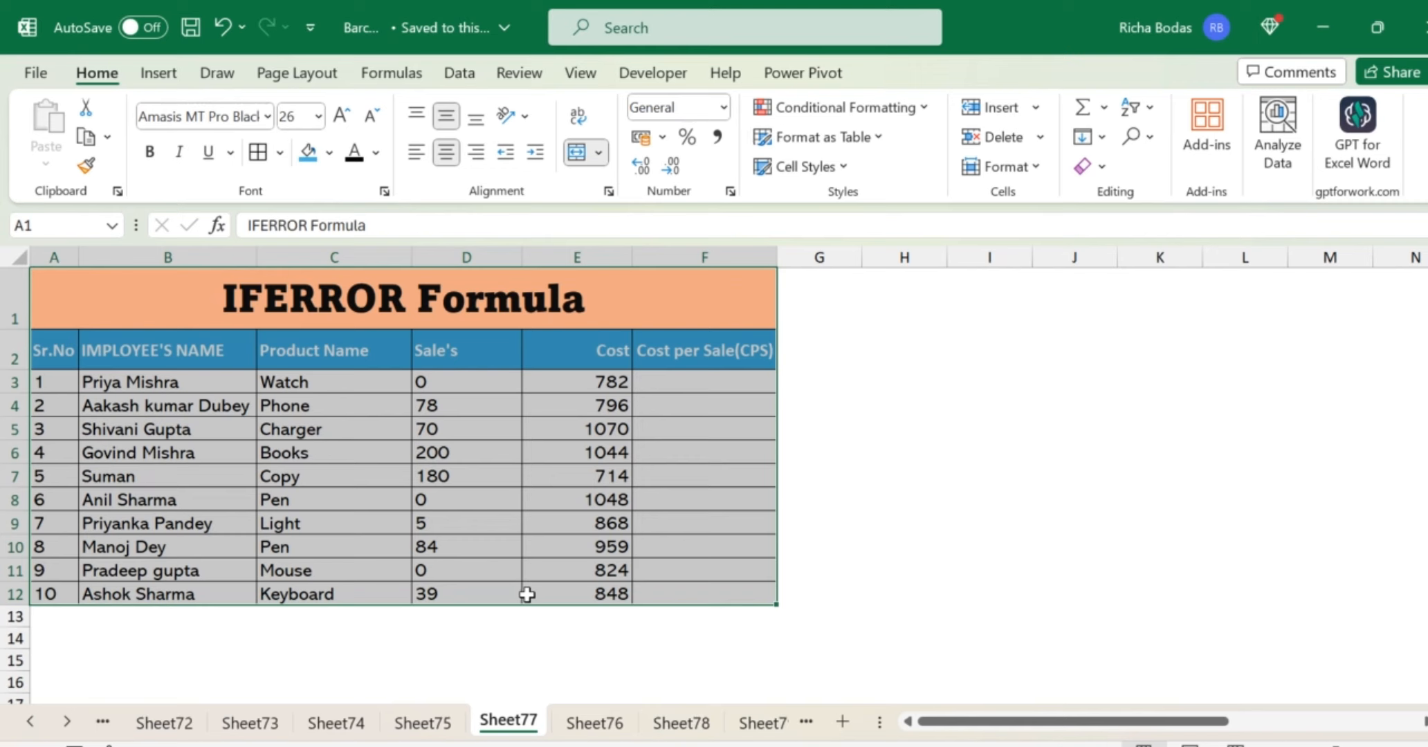
{"action": "left_click_drag", "start_coordinate": [503, 437], "coordinate": [729, 536]}
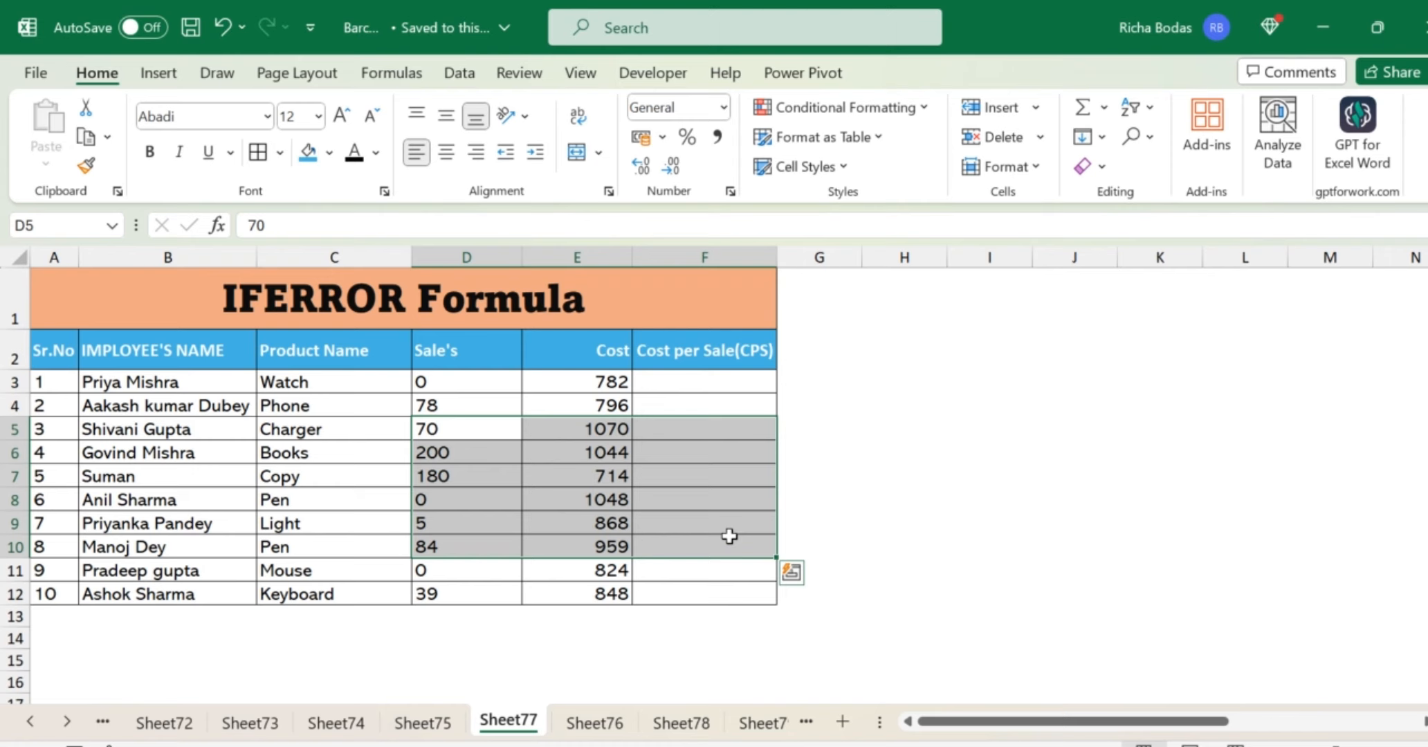
{"action": "left_click", "coordinate": [318, 388]}
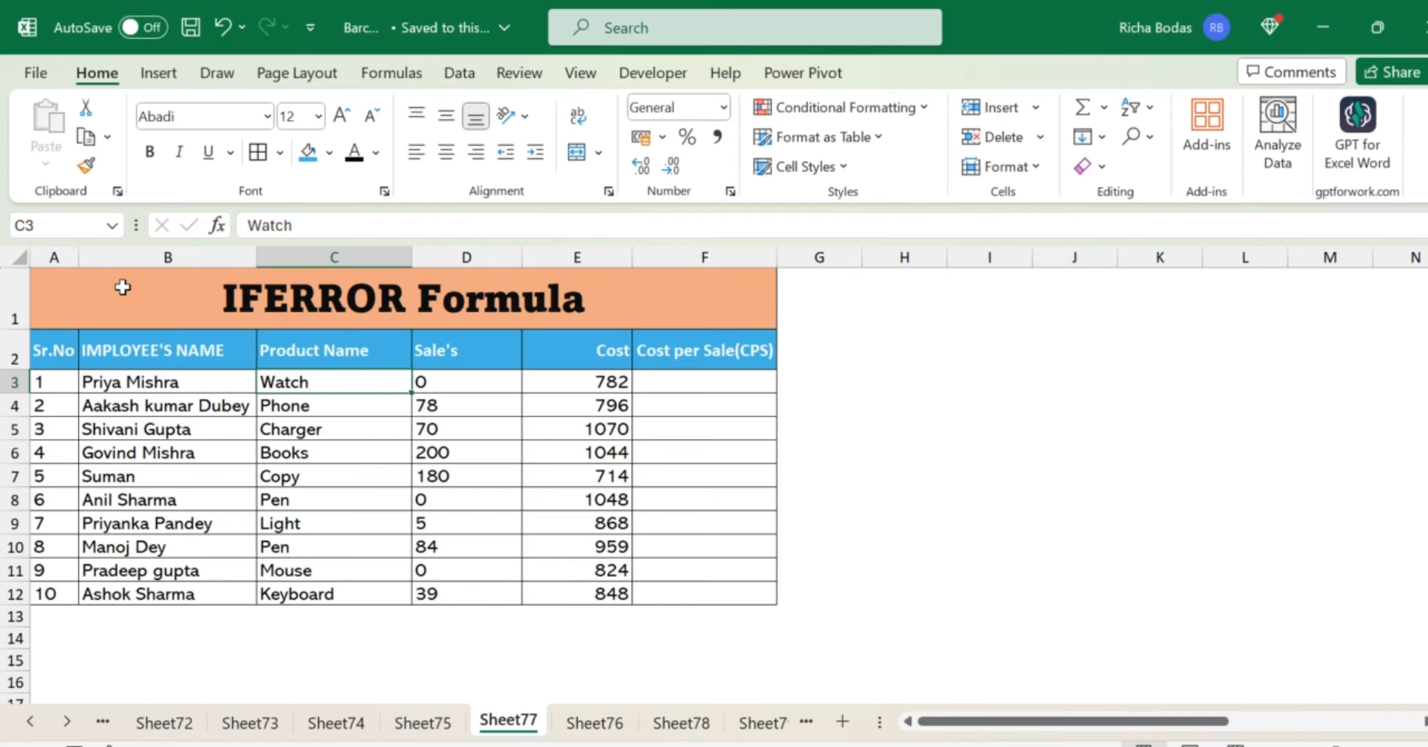
{"action": "left_click_drag", "start_coordinate": [123, 288], "coordinate": [399, 564]}
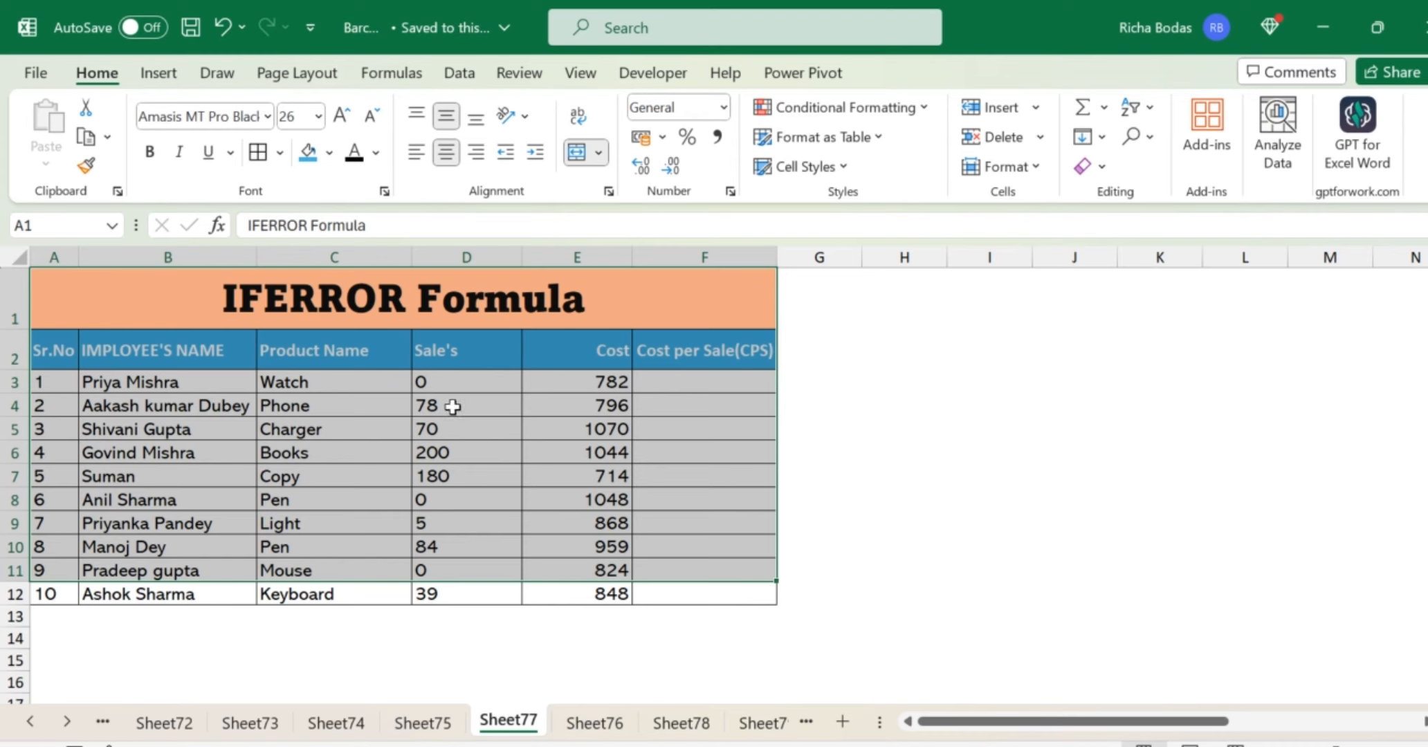
{"action": "left_click", "coordinate": [557, 397]}
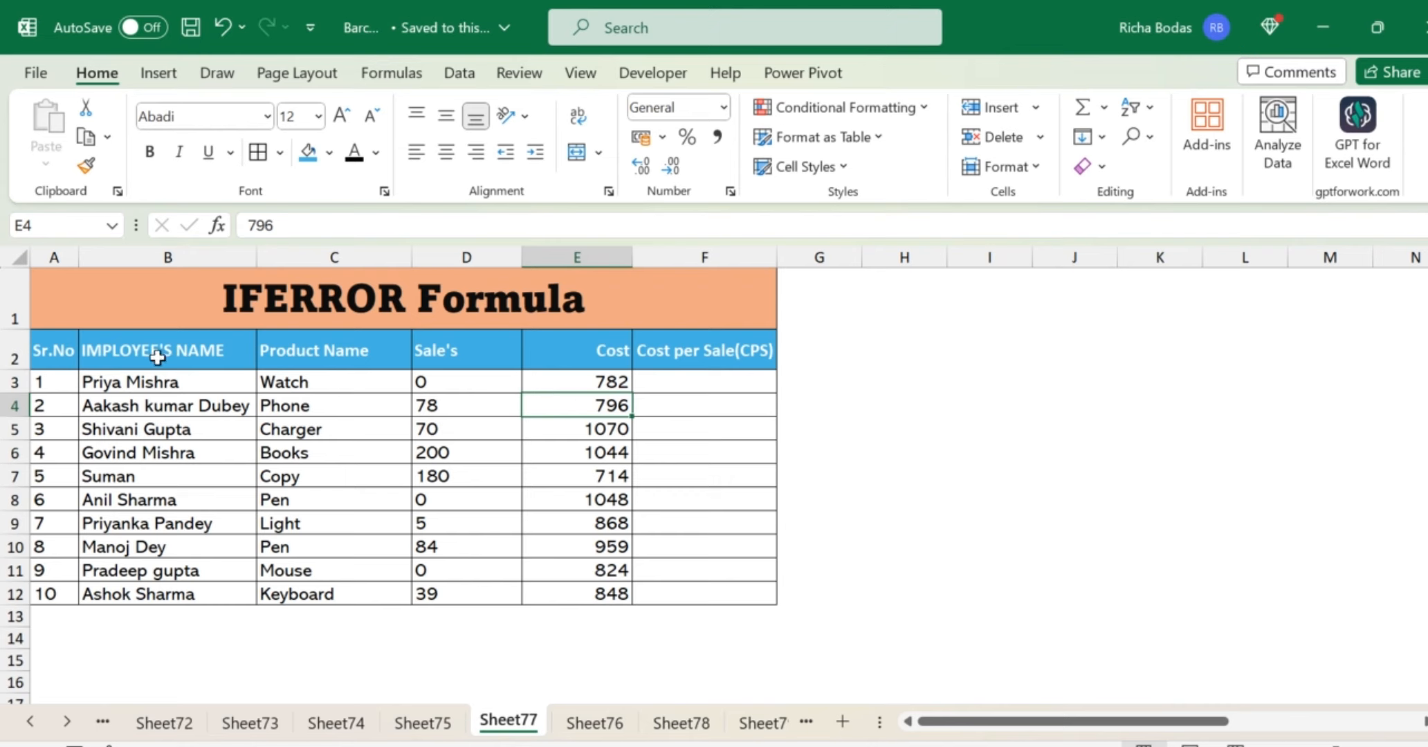
{"action": "left_click_drag", "start_coordinate": [157, 356], "coordinate": [204, 602]}
{"action": "left_click_drag", "start_coordinate": [329, 351], "coordinate": [415, 602]}
{"action": "left_click_drag", "start_coordinate": [474, 351], "coordinate": [536, 607]}
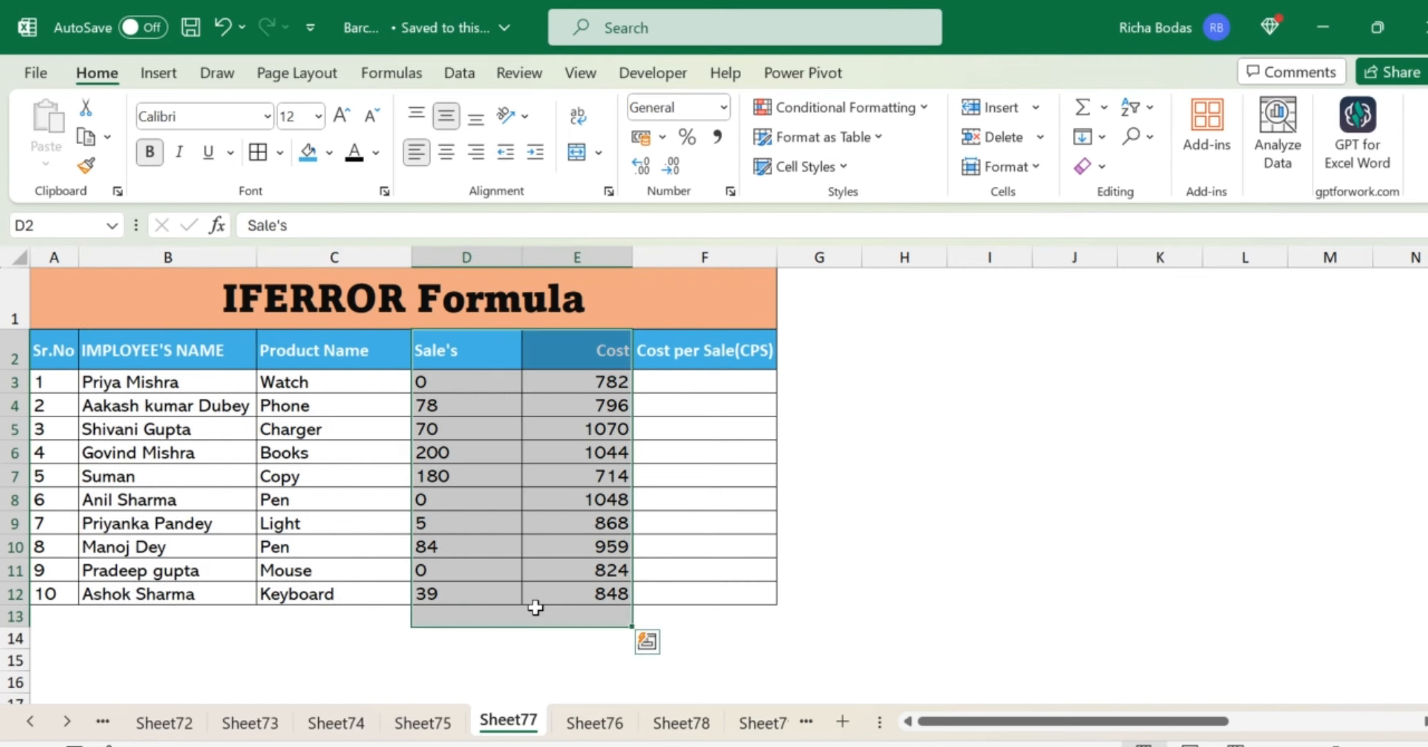
{"action": "left_click_drag", "start_coordinate": [580, 339], "coordinate": [593, 576]}
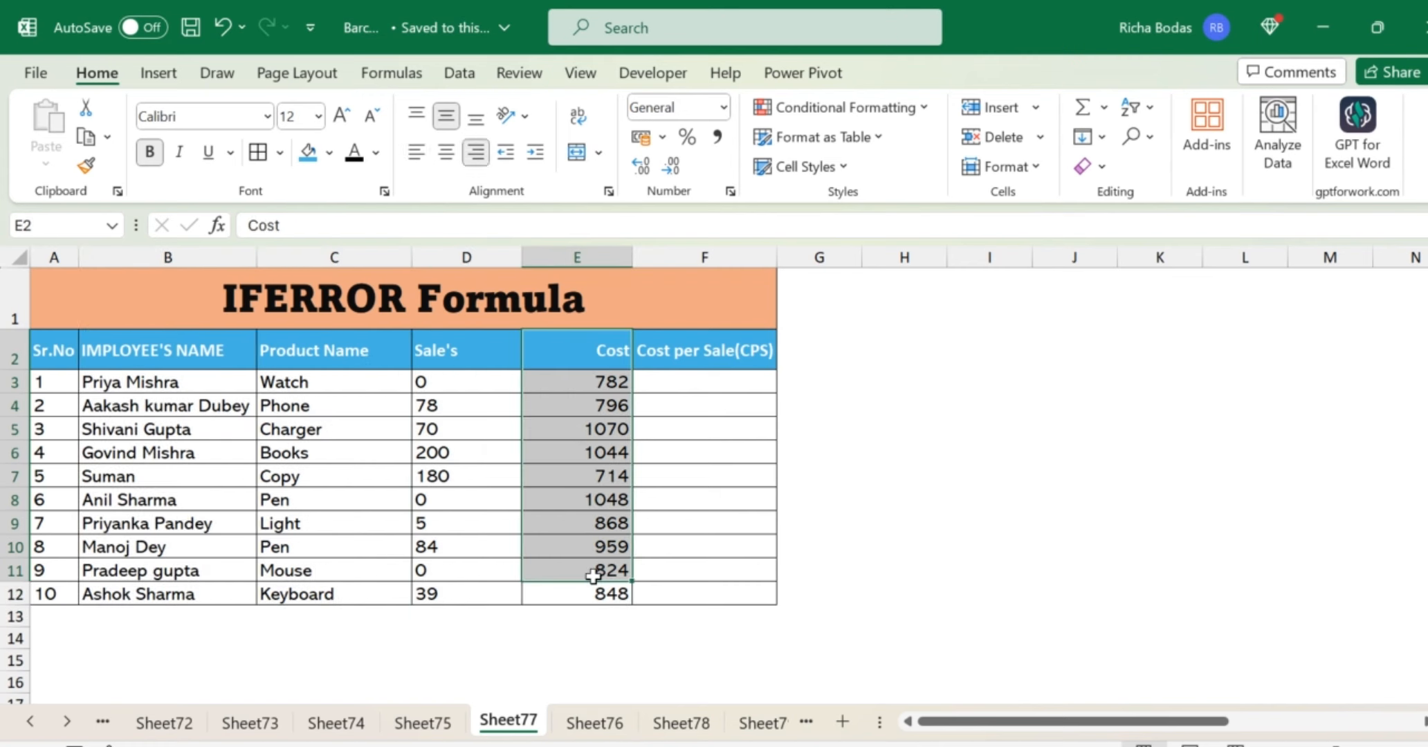
{"action": "left_click", "coordinate": [698, 357]}
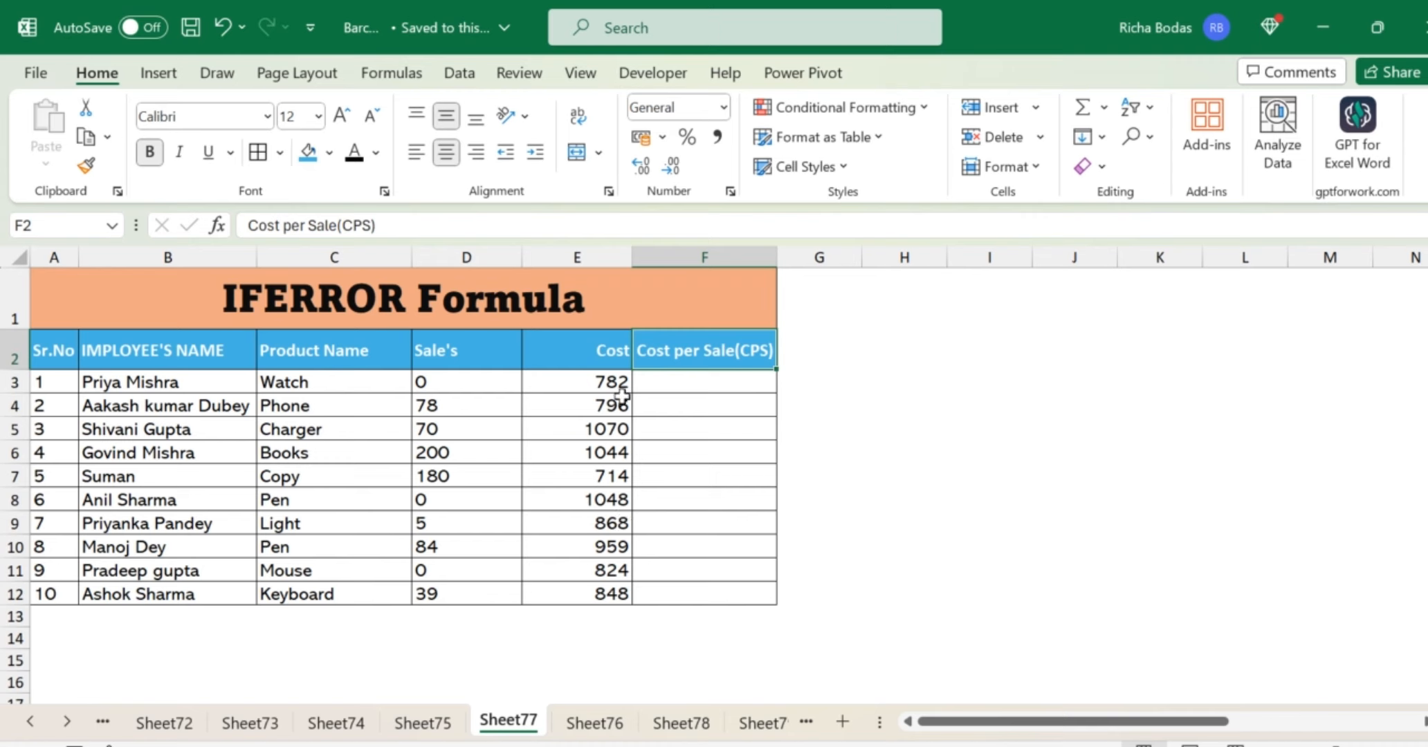
Examine individual Sale's and Cost entries that feed the Cost per Sale calculation.
{"action": "left_click", "coordinate": [485, 378]}
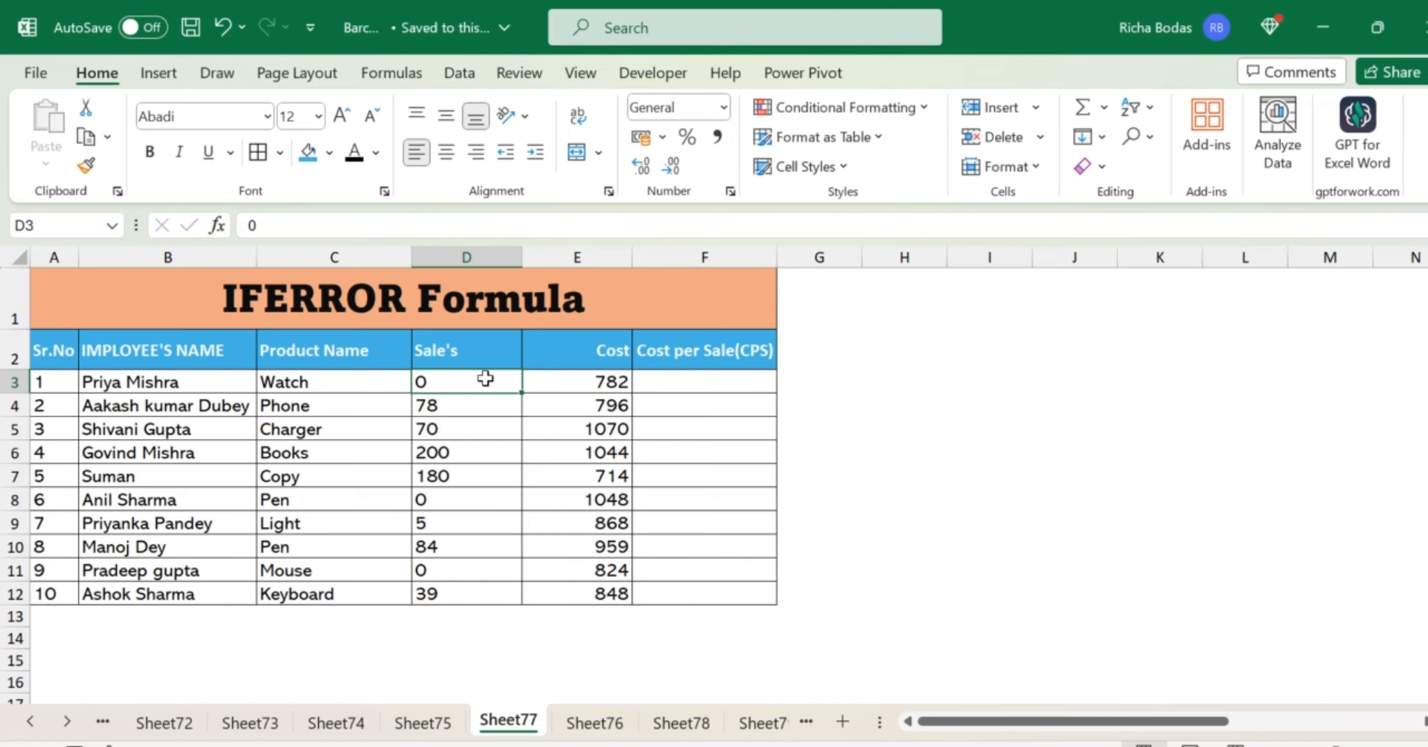
{"action": "left_click", "coordinate": [473, 403]}
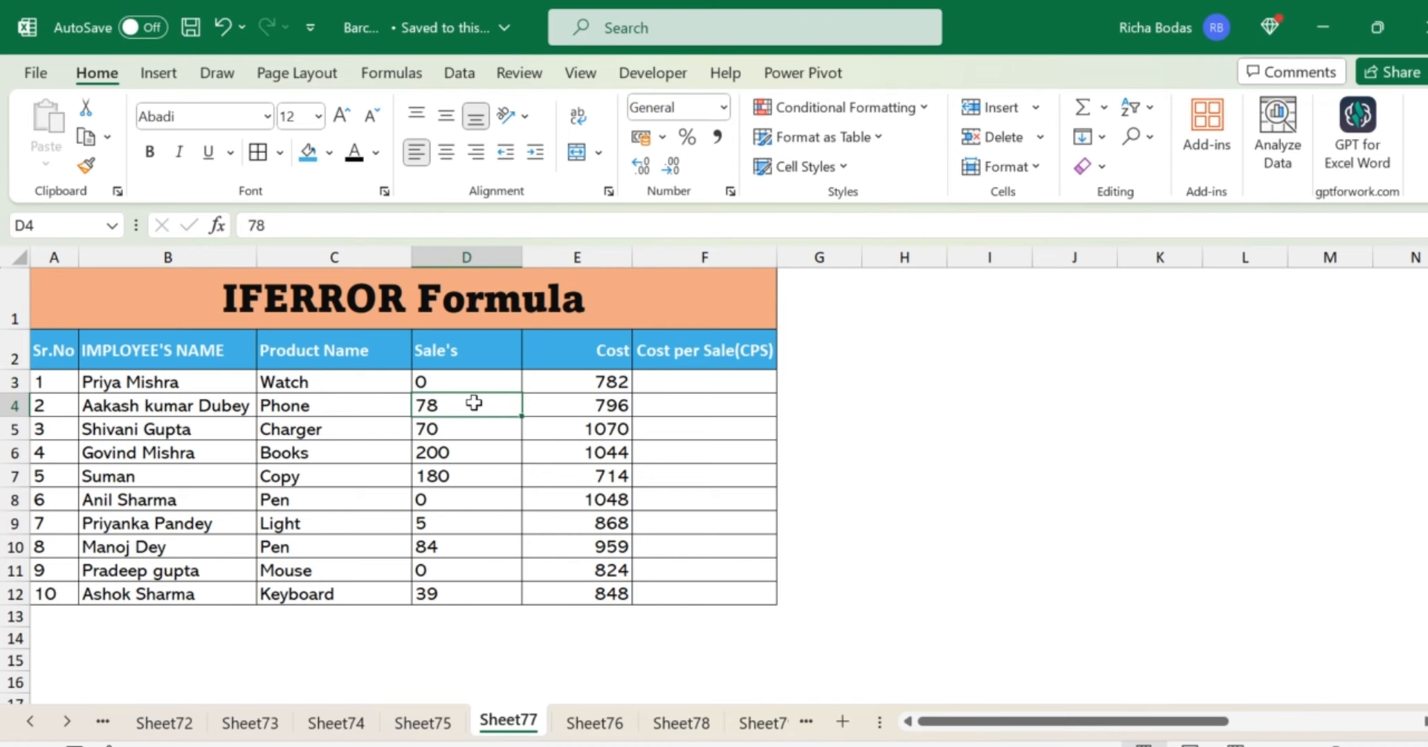
{"action": "left_click", "coordinate": [462, 468]}
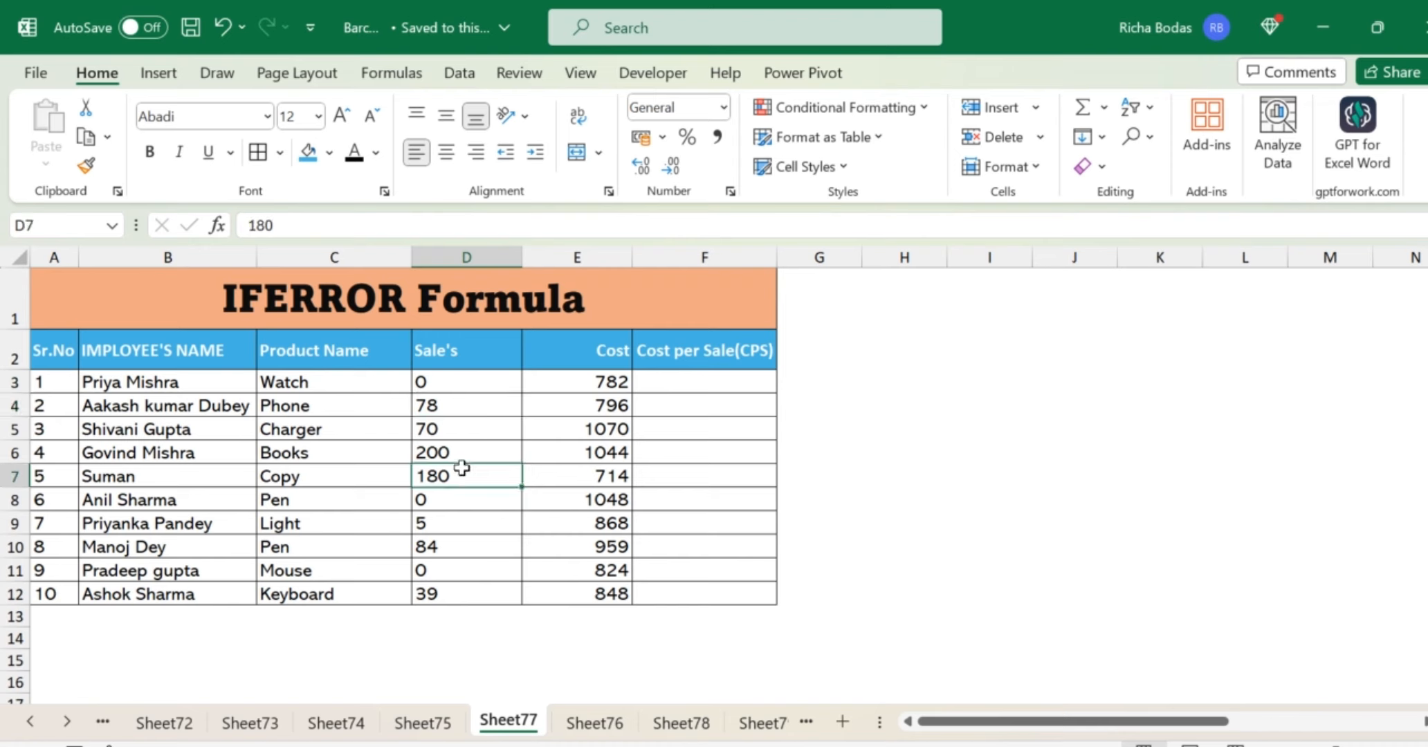
{"action": "left_click", "coordinate": [566, 458]}
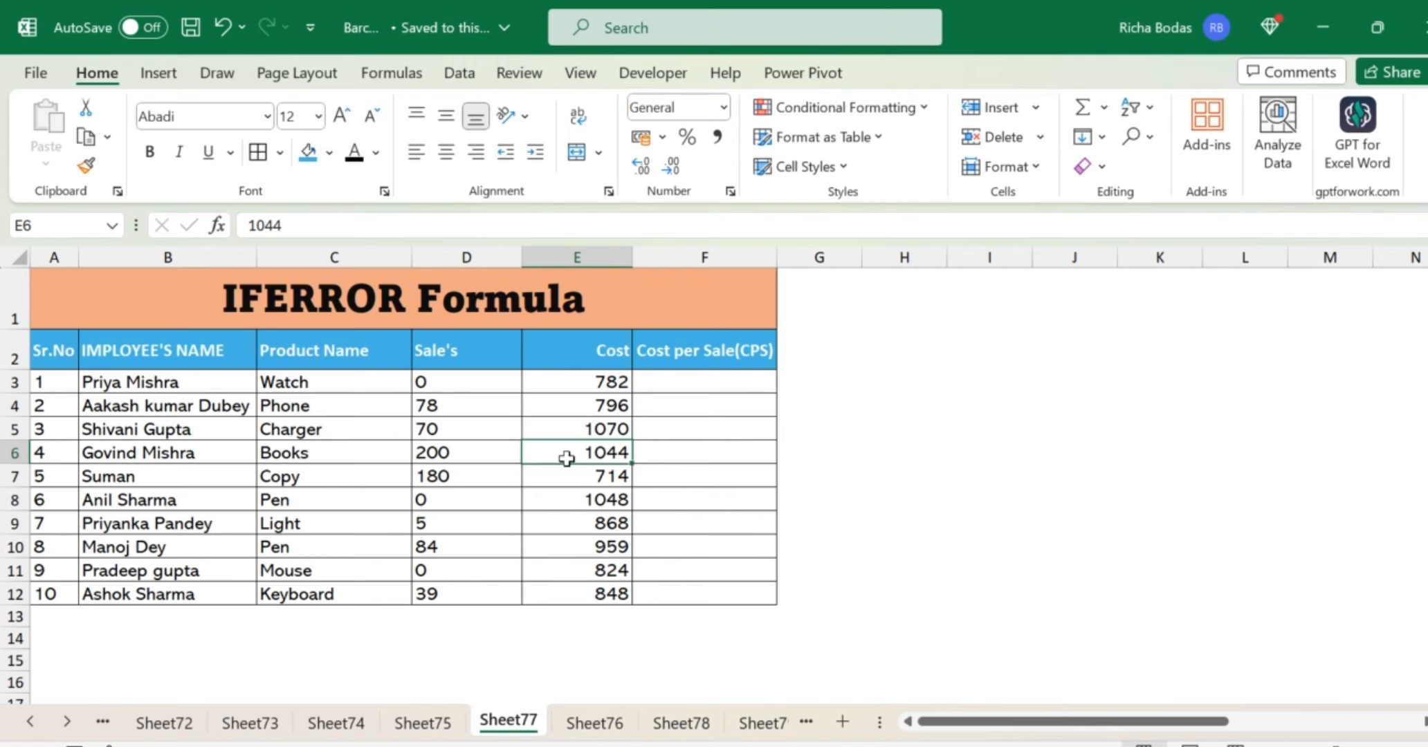
{"action": "left_click", "coordinate": [485, 457]}
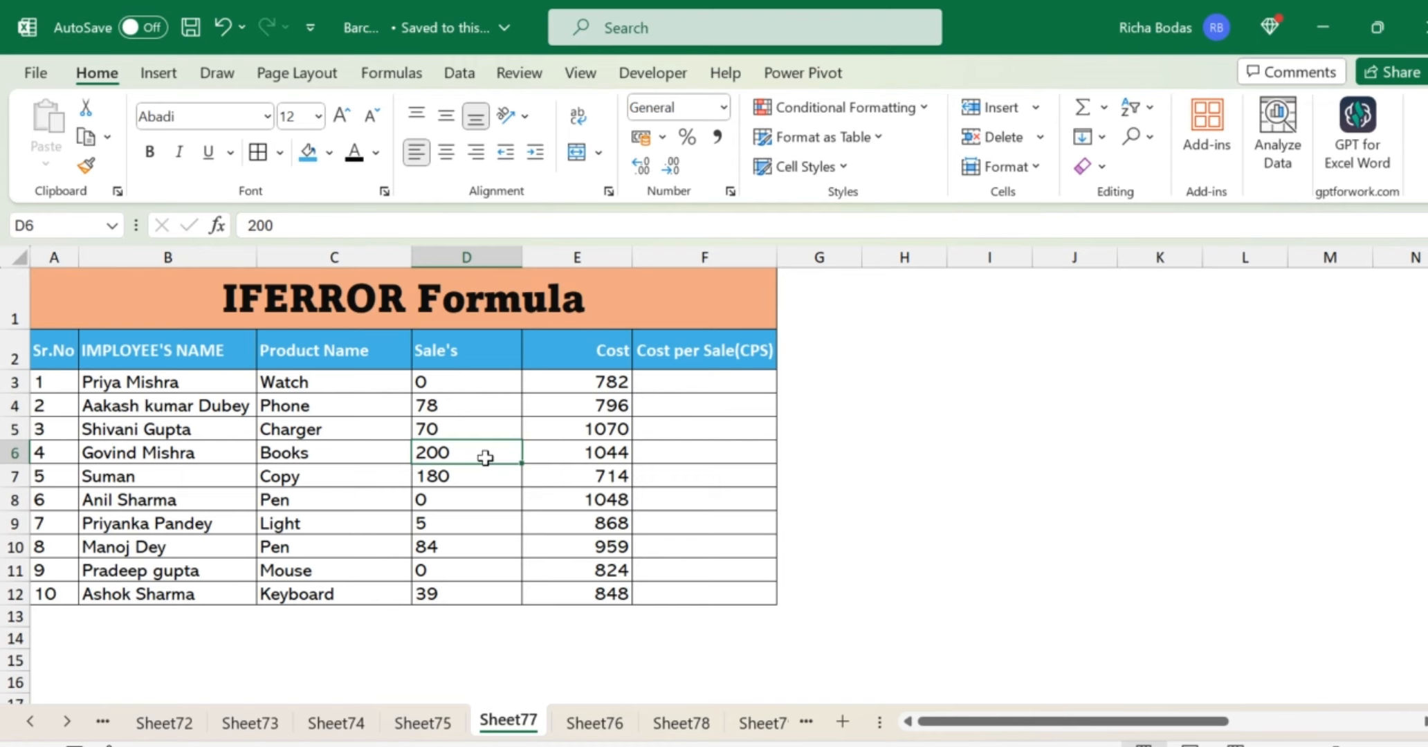
{"action": "left_click", "coordinate": [392, 298]}
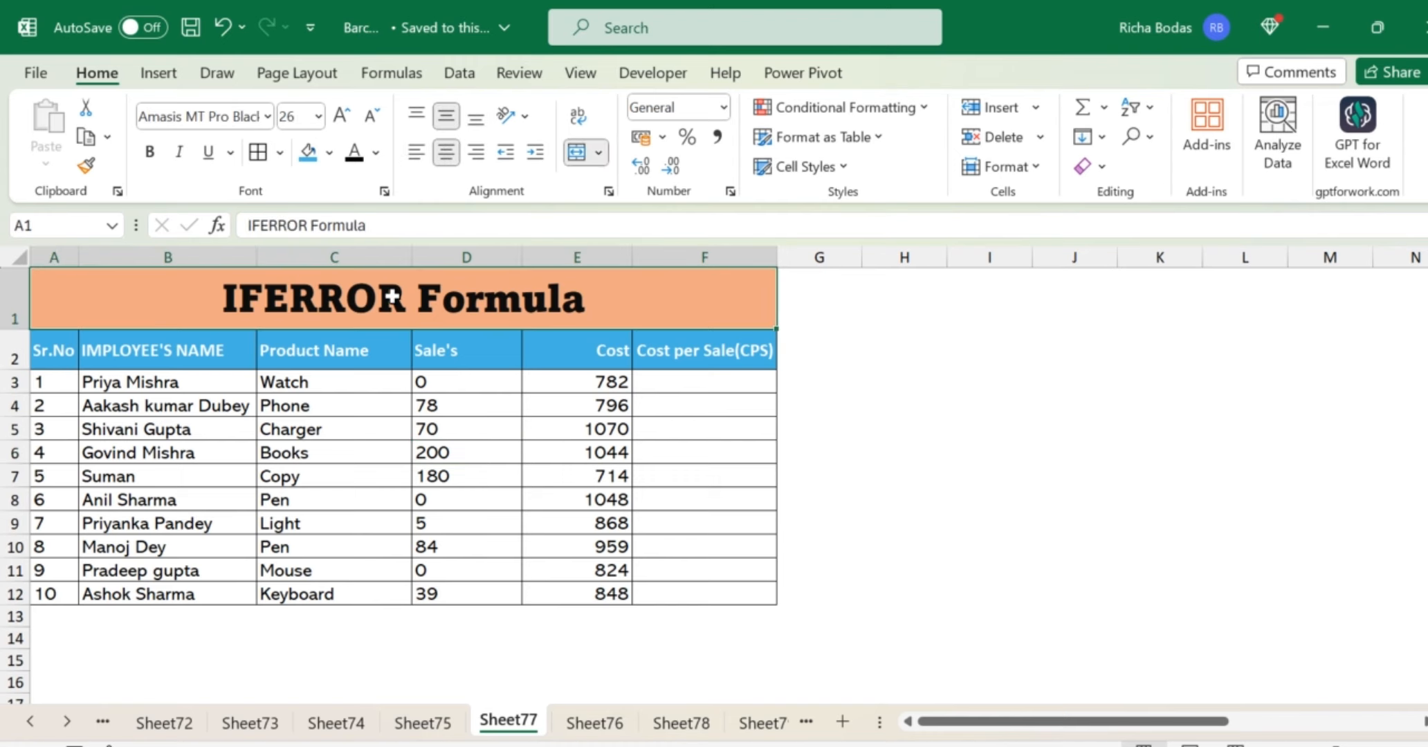
{"action": "left_click", "coordinate": [605, 385]}
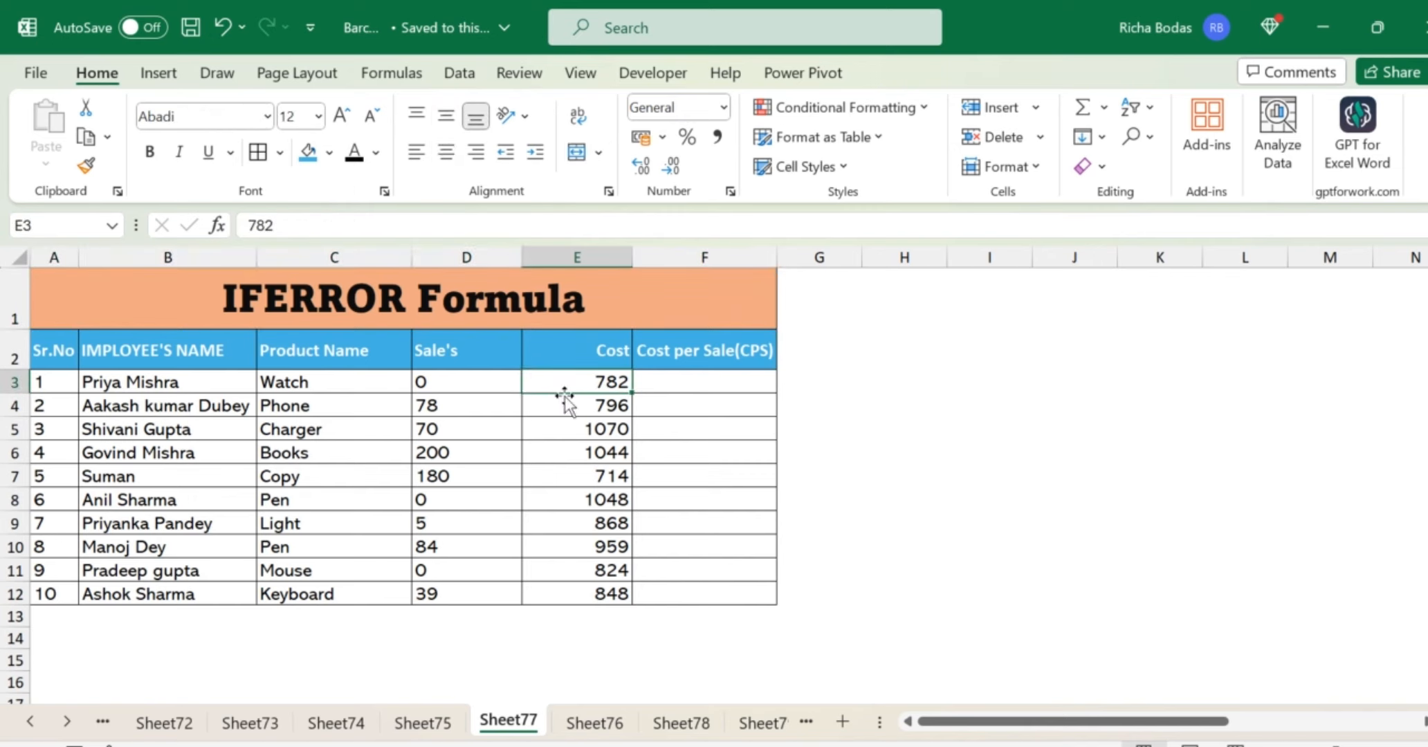
{"action": "left_click", "coordinate": [505, 399]}
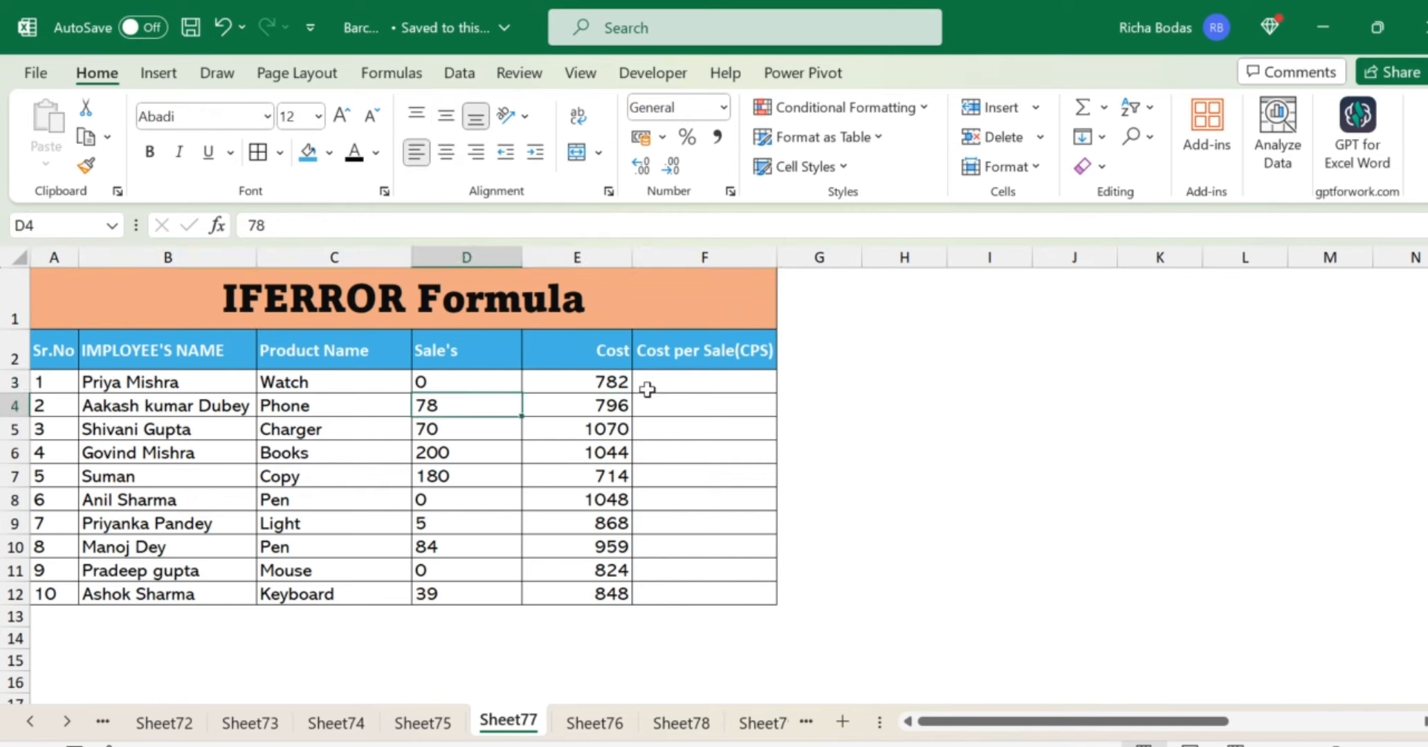
Enter the formula =E3/D3 in F3 to divide the first row's cost by its sales.
{"action": "left_click", "coordinate": [697, 393]}
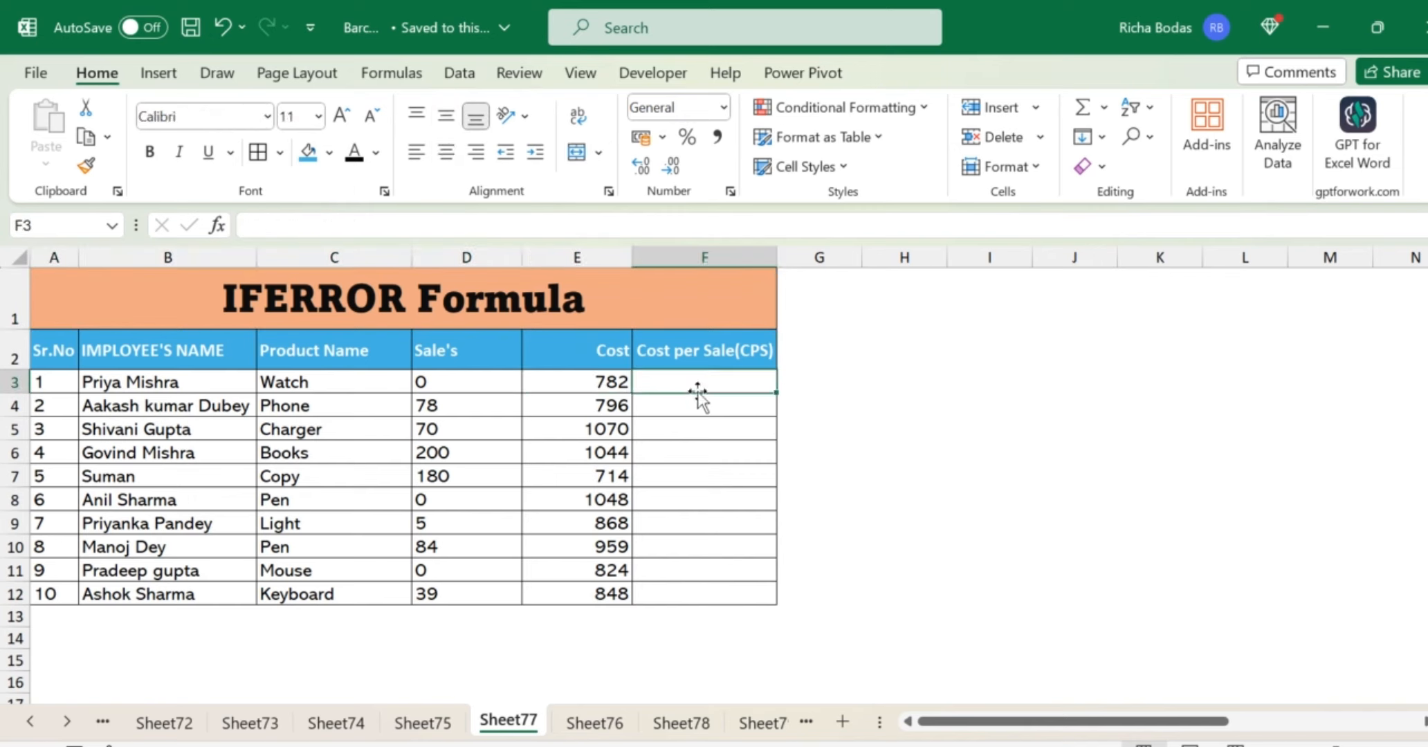
{"action": "type", "text": "="}
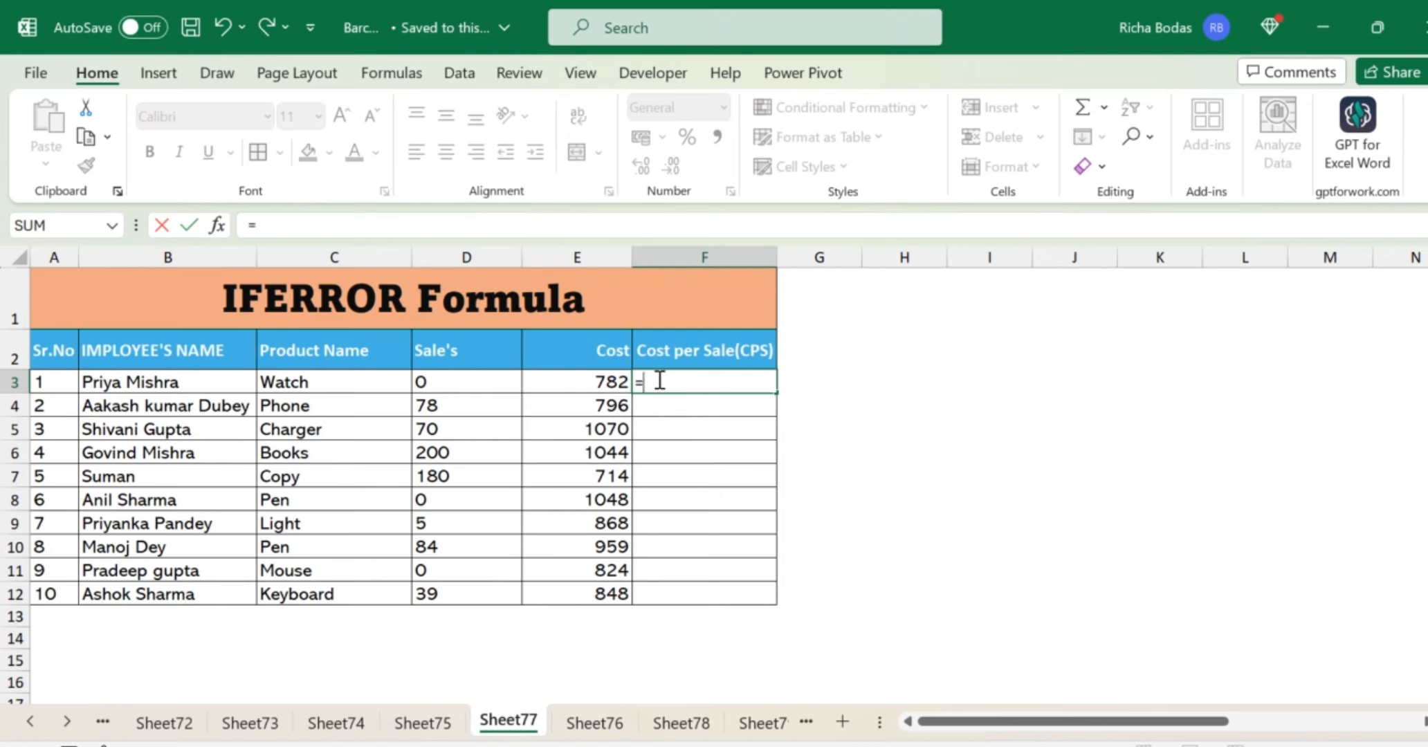
{"action": "left_click", "coordinate": [606, 380]}
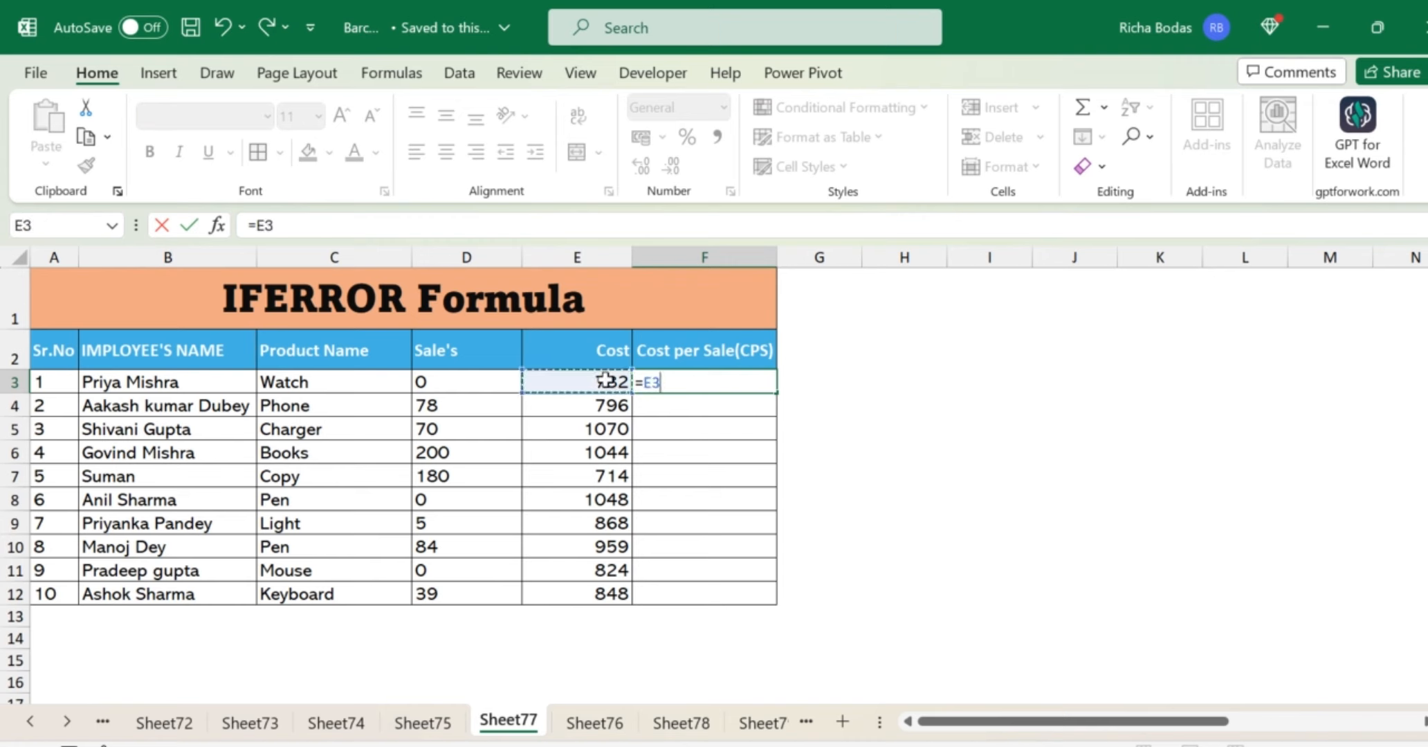
{"action": "type", "text": "/"}
{"action": "left_click", "coordinate": [470, 381]}
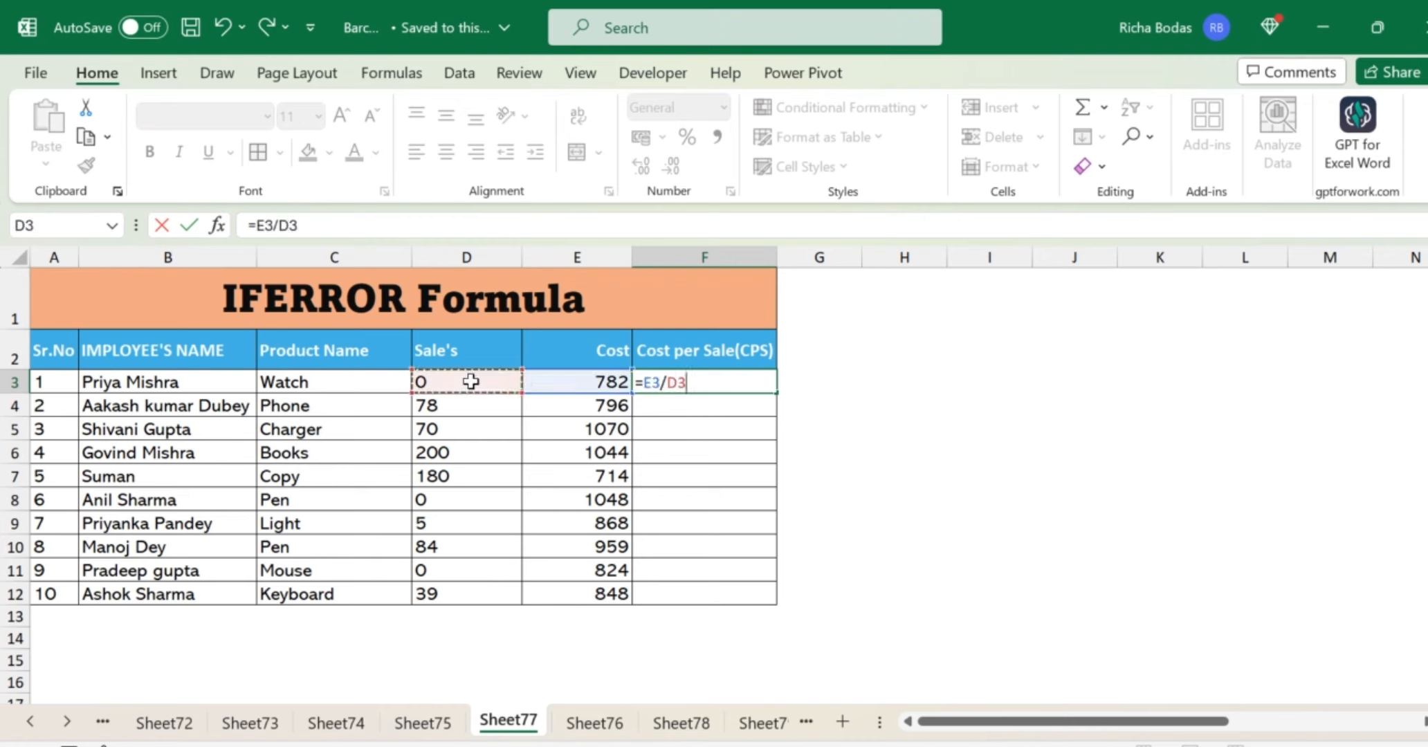
{"action": "key", "text": "Return"}
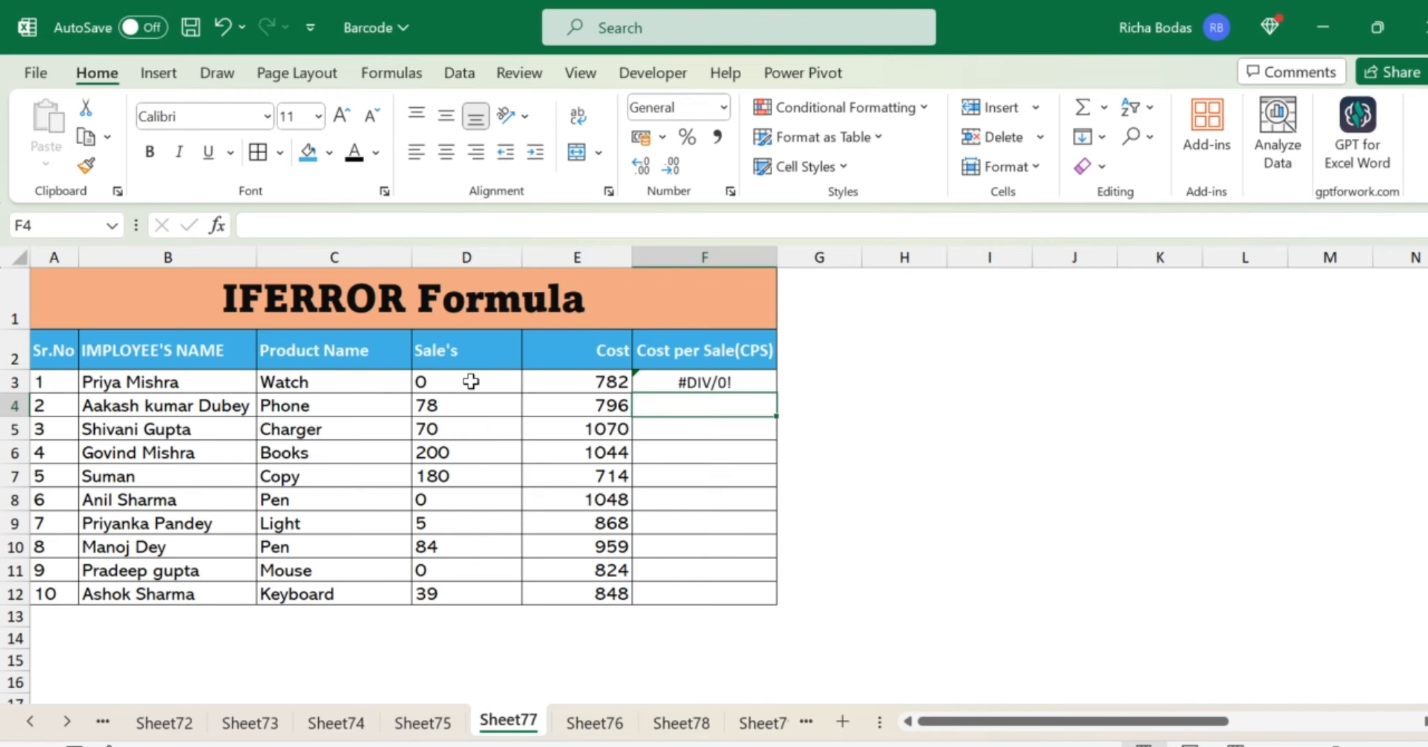
Fill the cost-per-sale formula from F3 down through F12.
{"action": "left_click", "coordinate": [738, 380]}
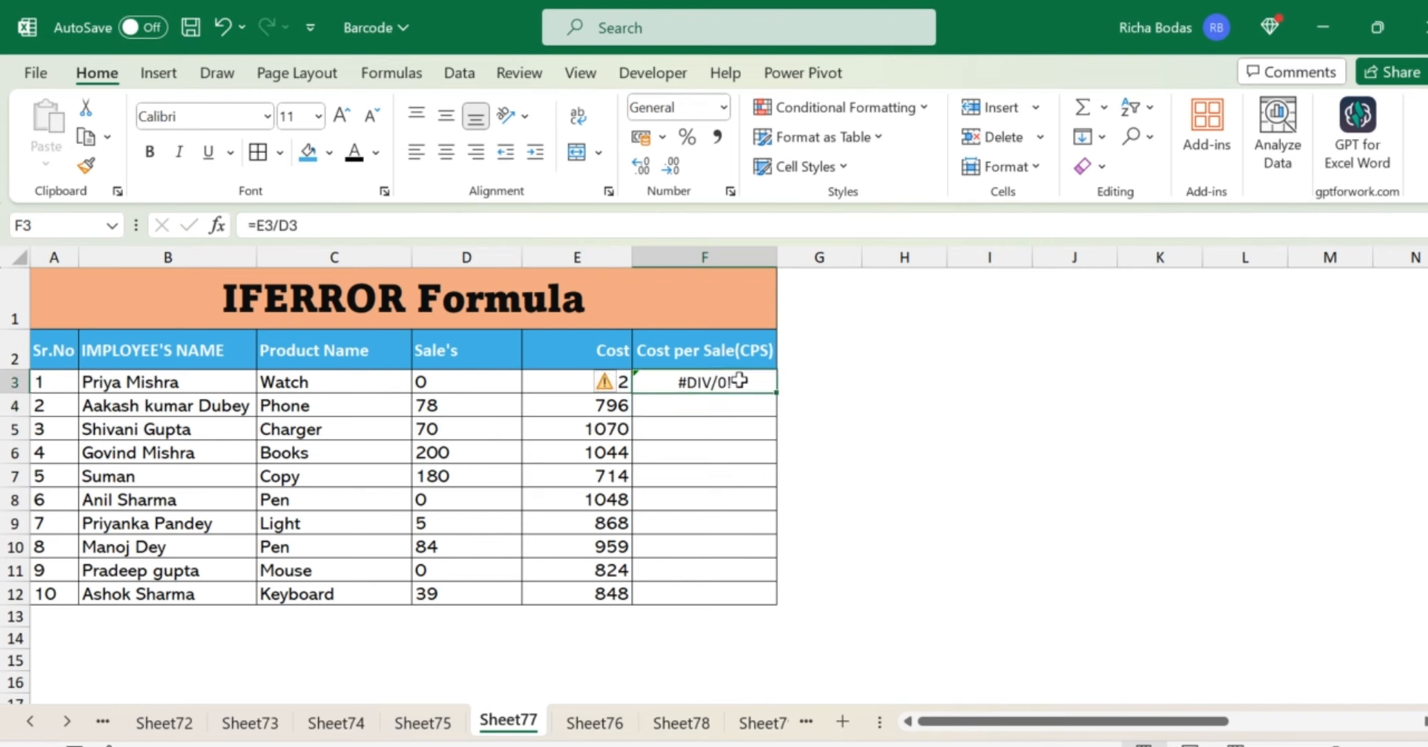
{"action": "left_click", "coordinate": [447, 382]}
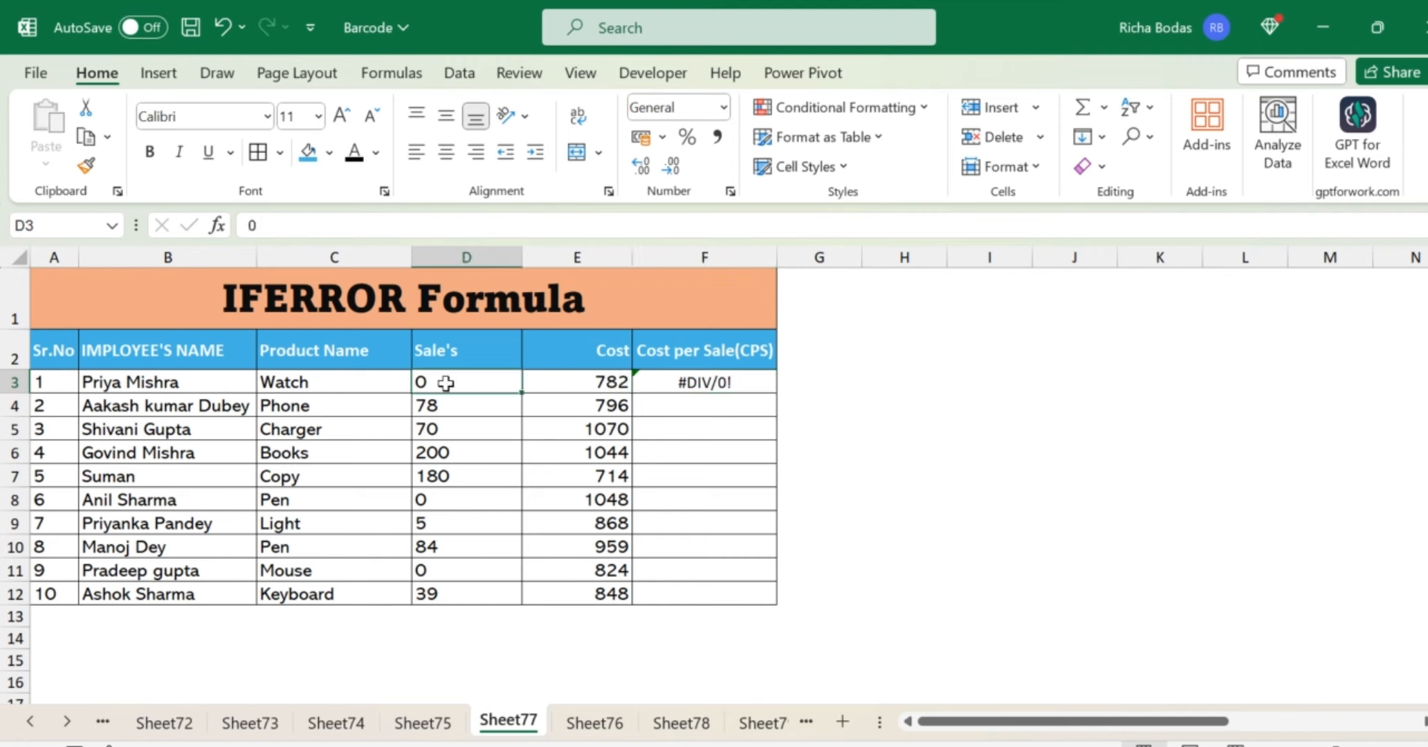
{"action": "left_click", "coordinate": [765, 387]}
{"action": "left_click_drag", "start_coordinate": [775, 393], "coordinate": [784, 603]}
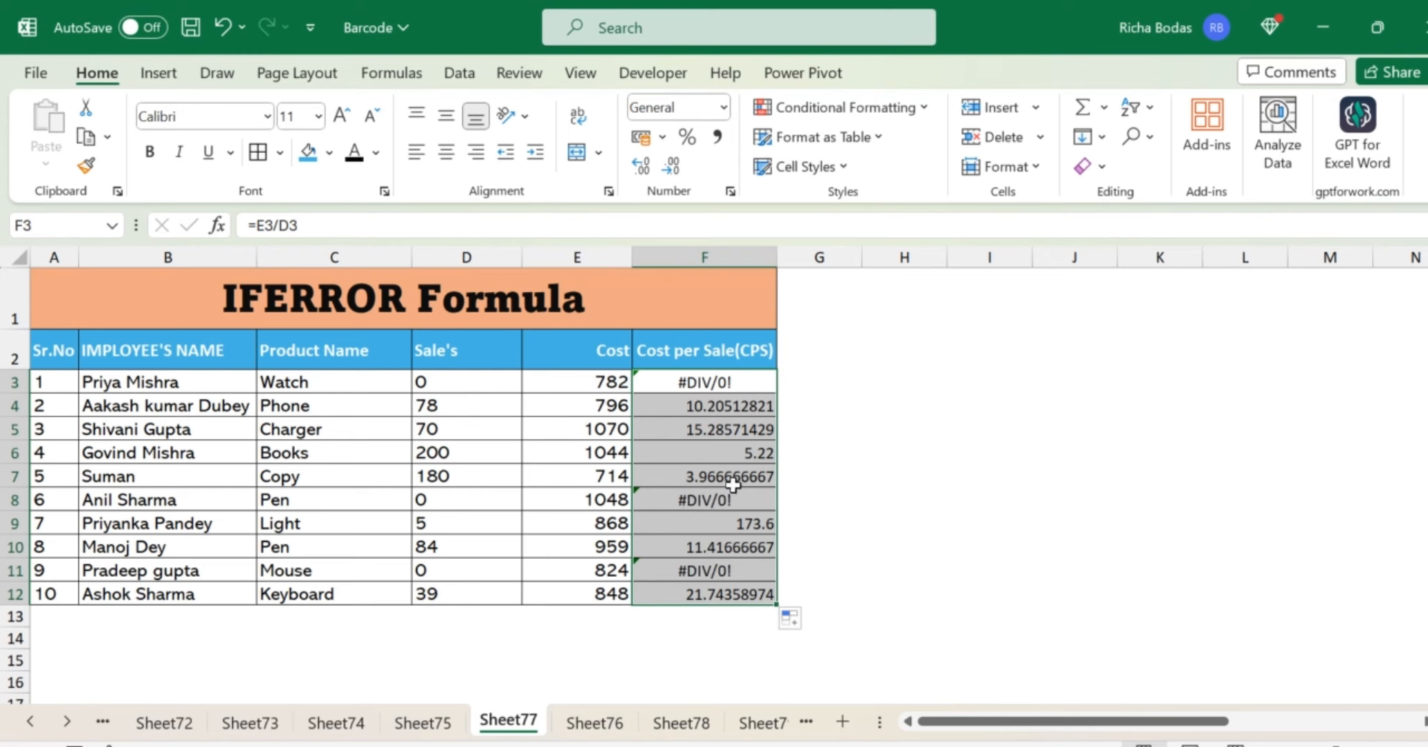
Examine the Cost per Sale results in F3:F12 against the sales values in their rows, including the zero-sales Pen row.
{"action": "left_click", "coordinate": [693, 413]}
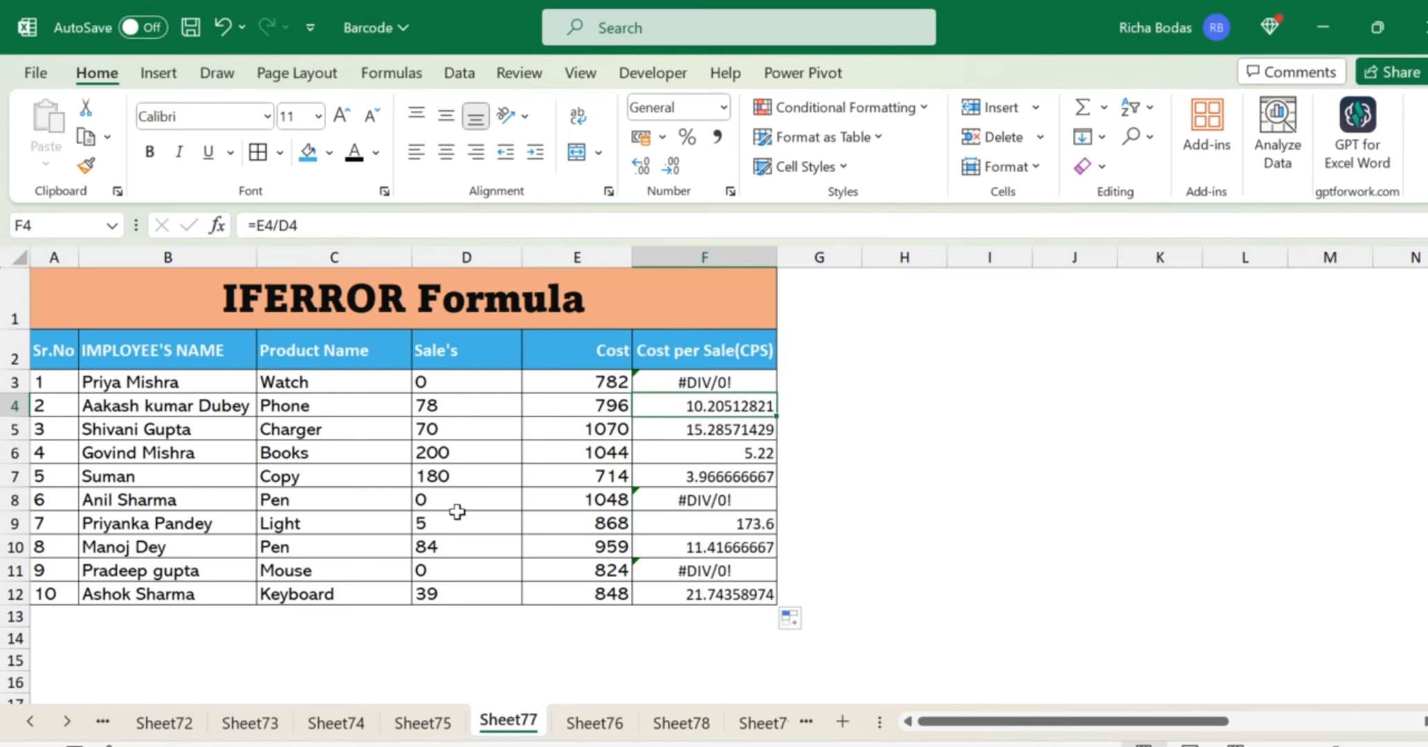
{"action": "left_click", "coordinate": [431, 503]}
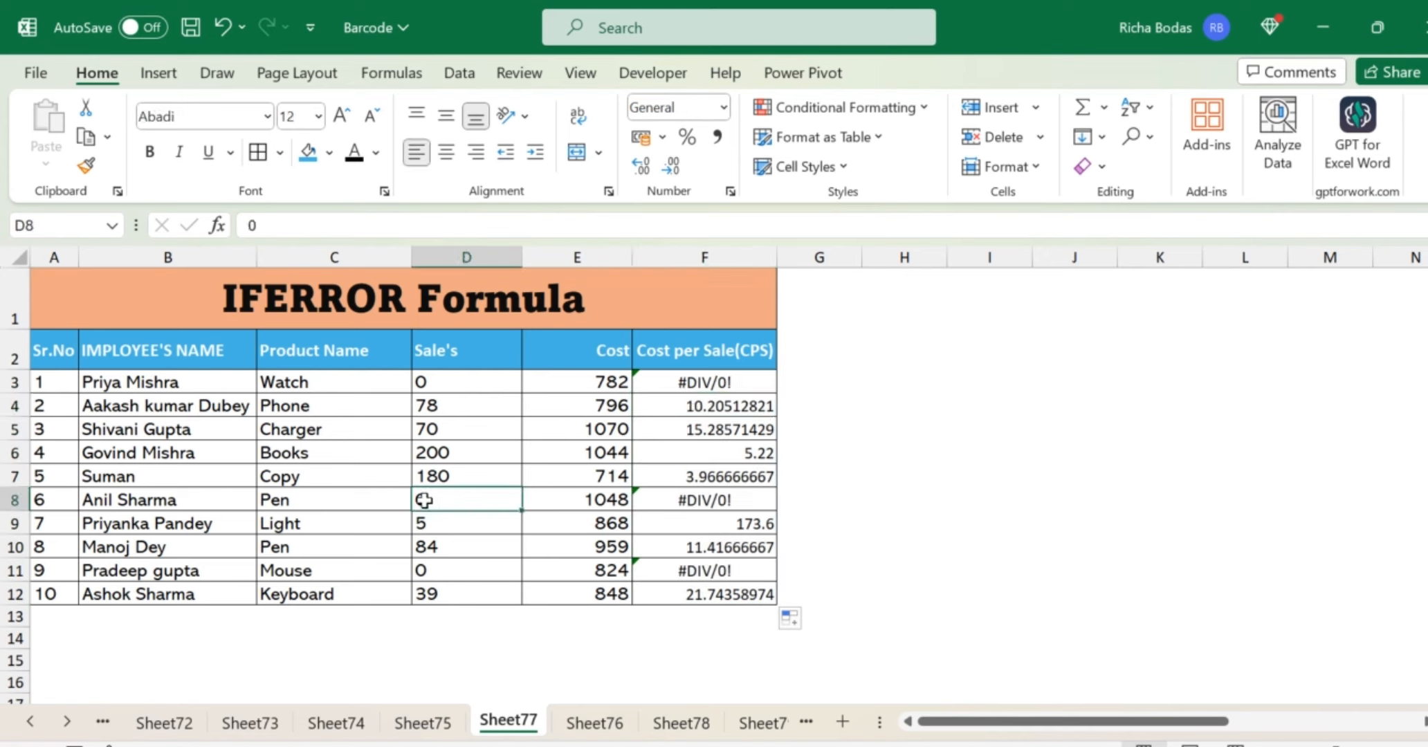
{"action": "left_click_drag", "start_coordinate": [177, 499], "coordinate": [758, 503]}
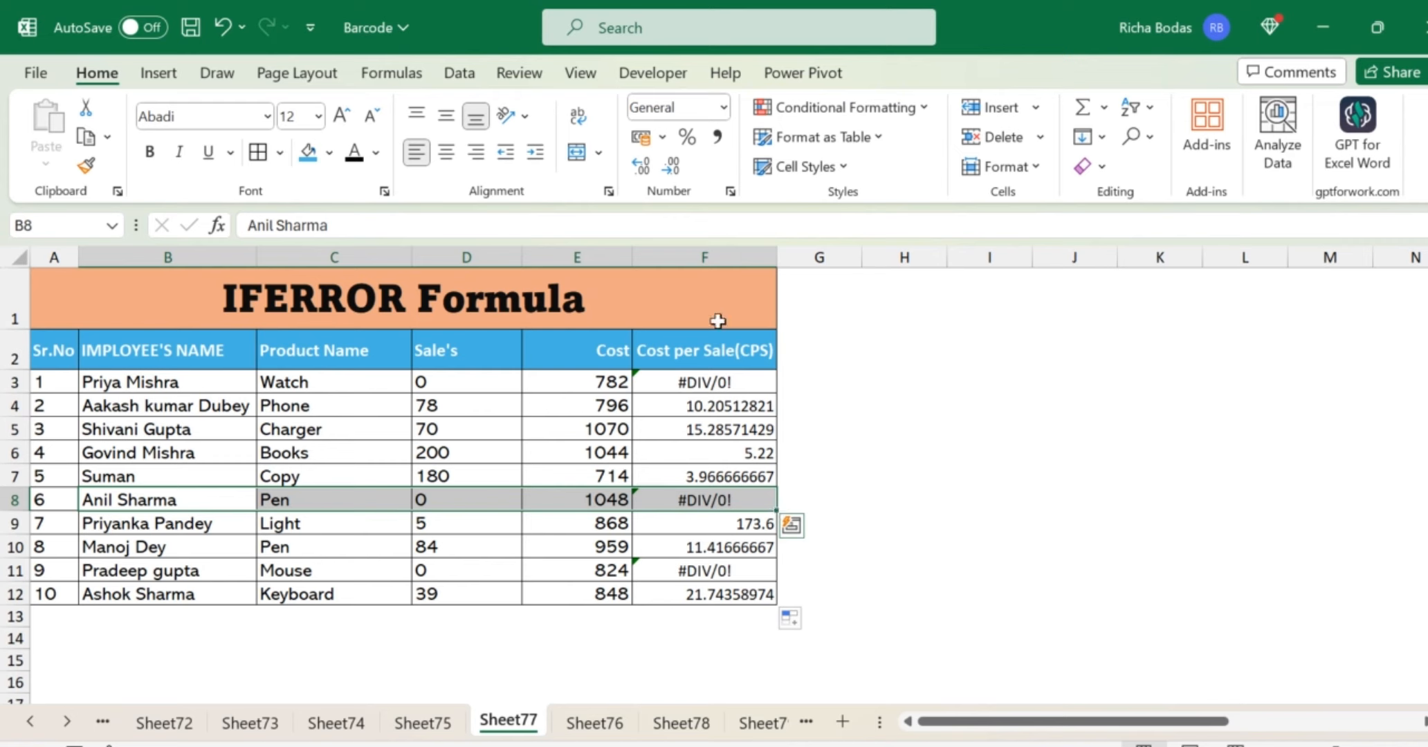
{"action": "left_click_drag", "start_coordinate": [720, 339], "coordinate": [739, 593]}
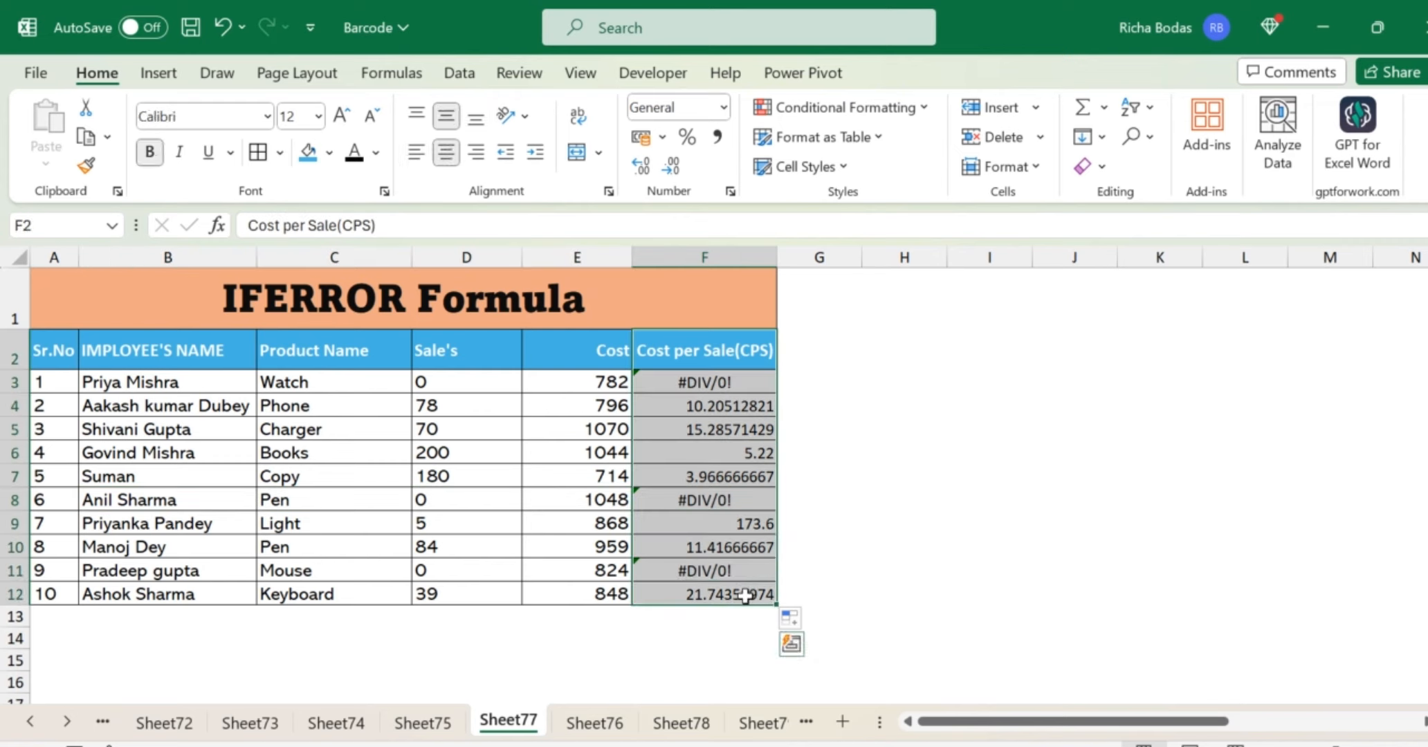
{"action": "left_click", "coordinate": [862, 590]}
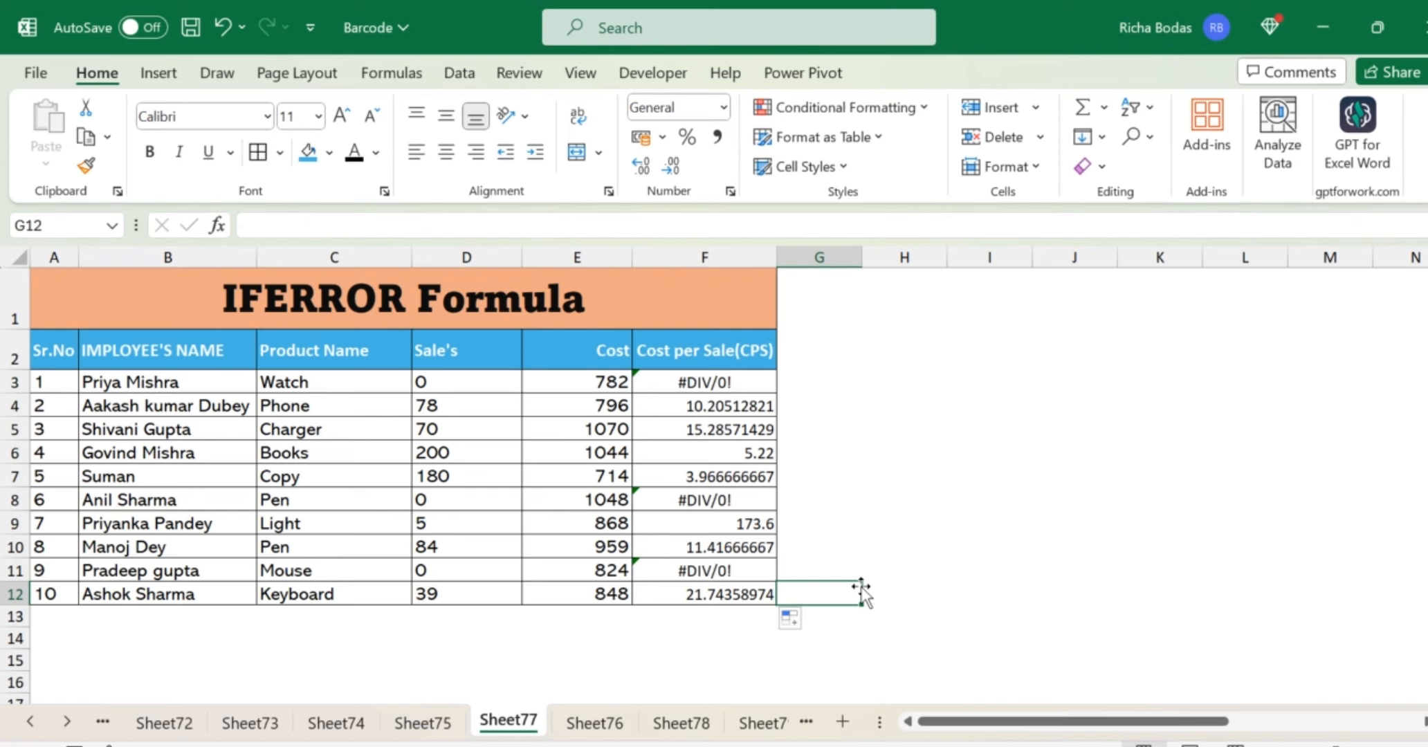
{"action": "left_click_drag", "start_coordinate": [457, 360], "coordinate": [854, 633]}
{"action": "left_click_drag", "start_coordinate": [740, 383], "coordinate": [742, 600]}
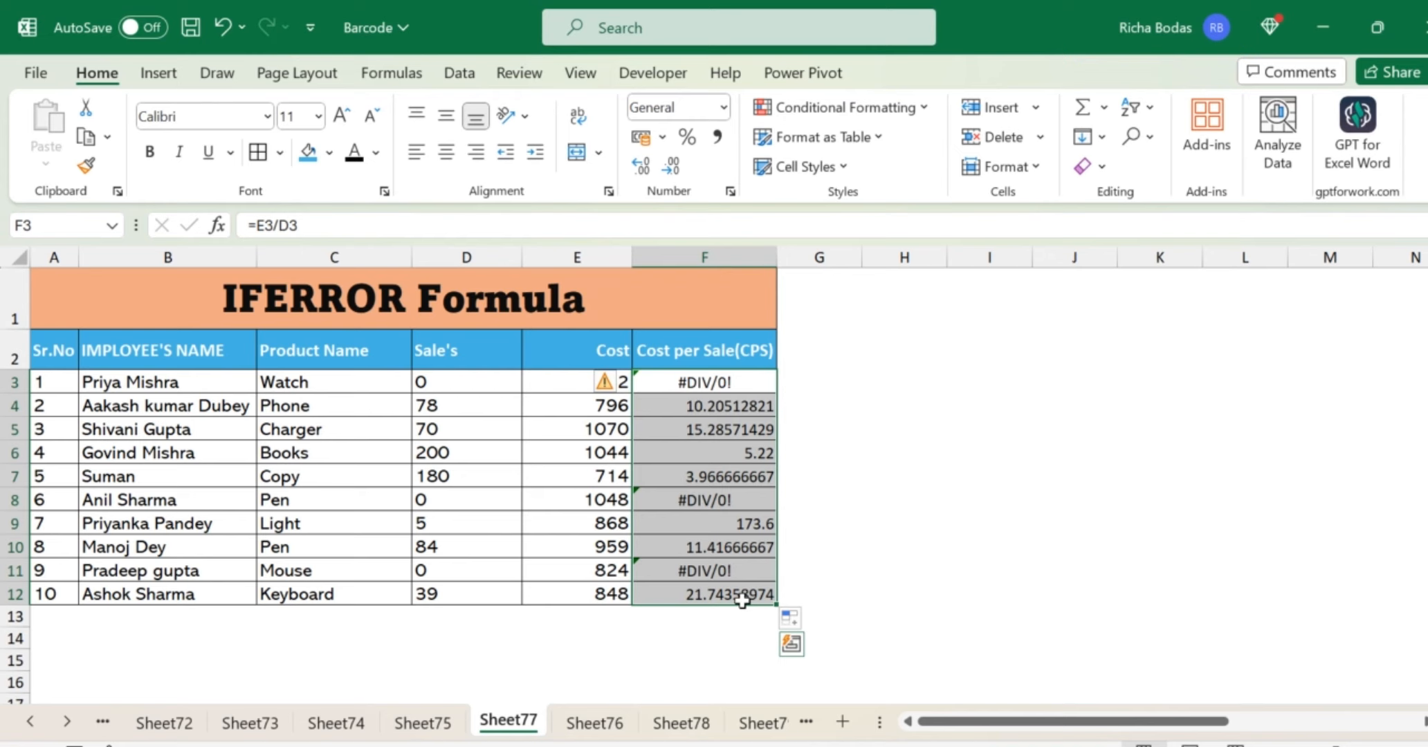
{"action": "left_click", "coordinate": [714, 456]}
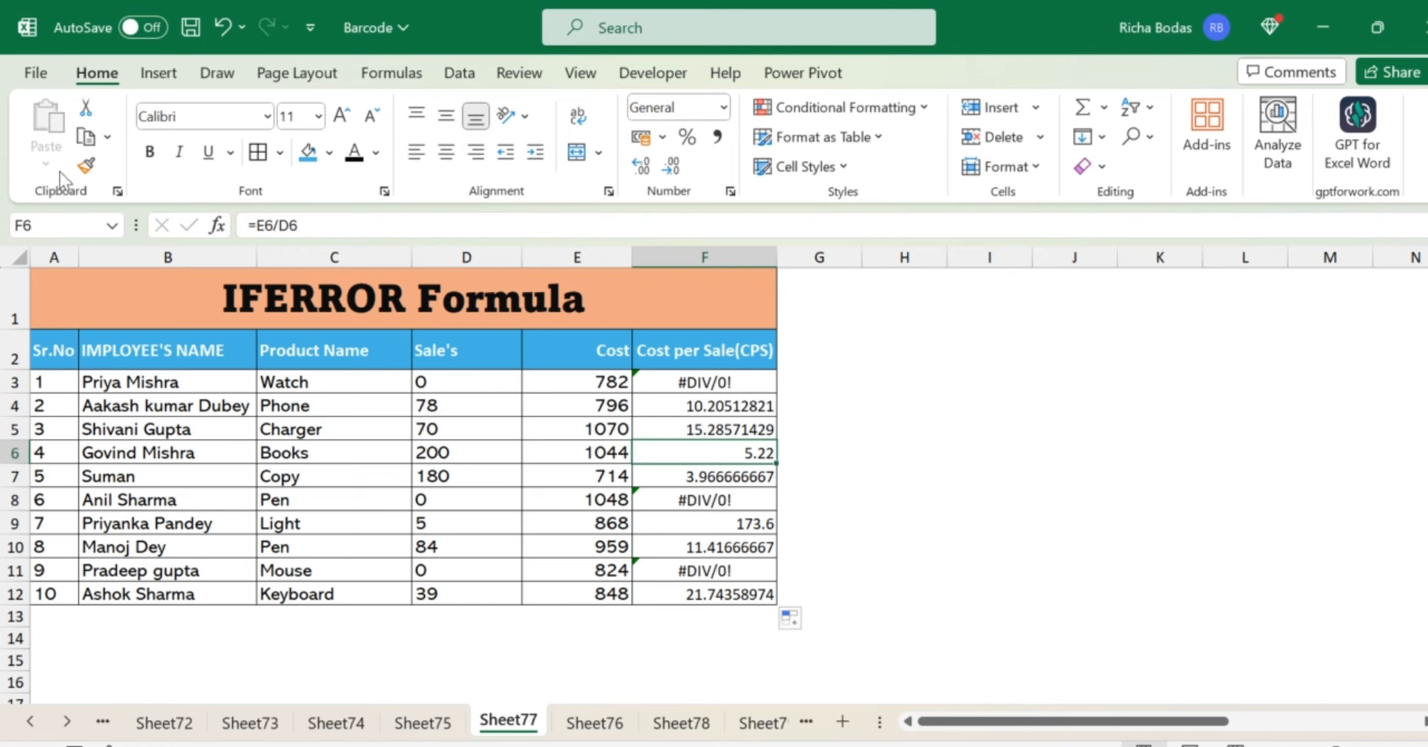
{"action": "left_click", "coordinate": [210, 307]}
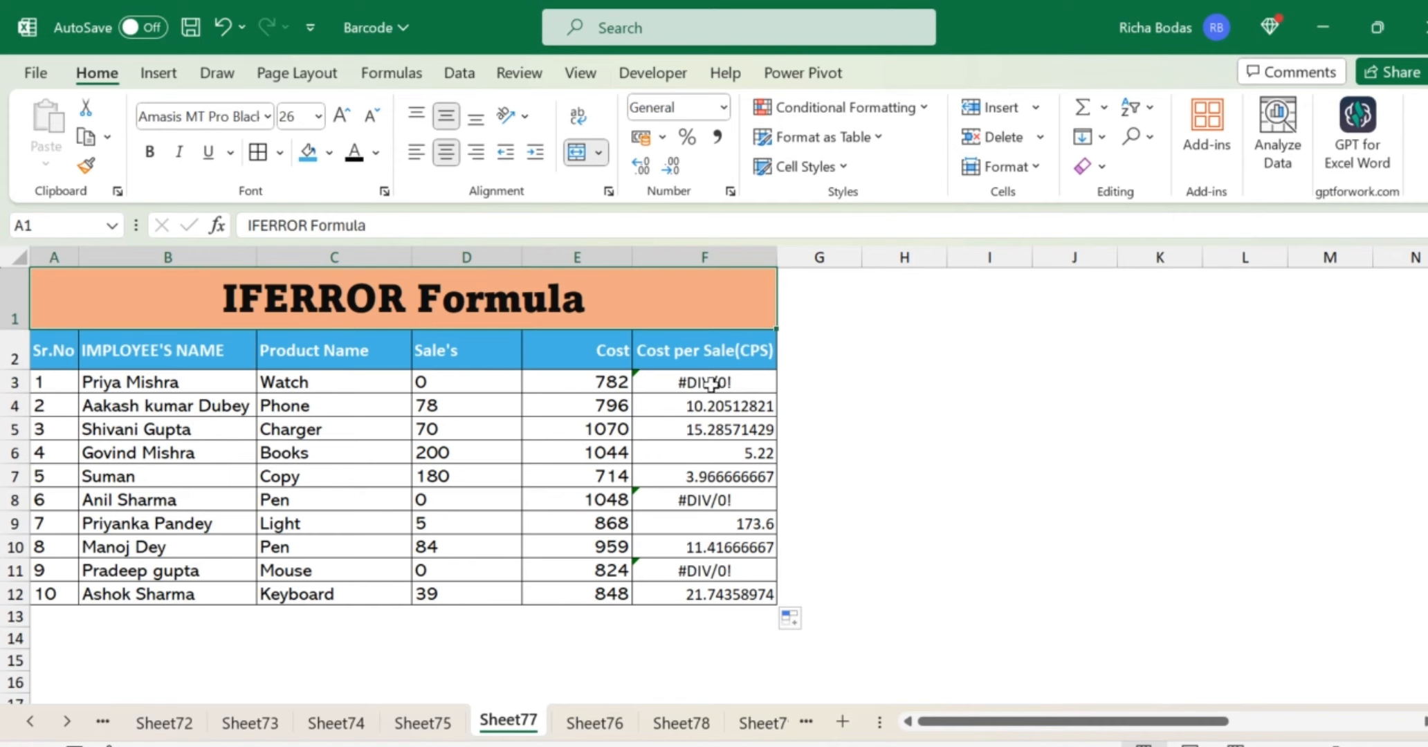
Clear the cost-per-sale results in F3:F12 and enter =IFERROR(E3/D3,0) in F3.
{"action": "left_click_drag", "start_coordinate": [713, 382], "coordinate": [713, 602]}
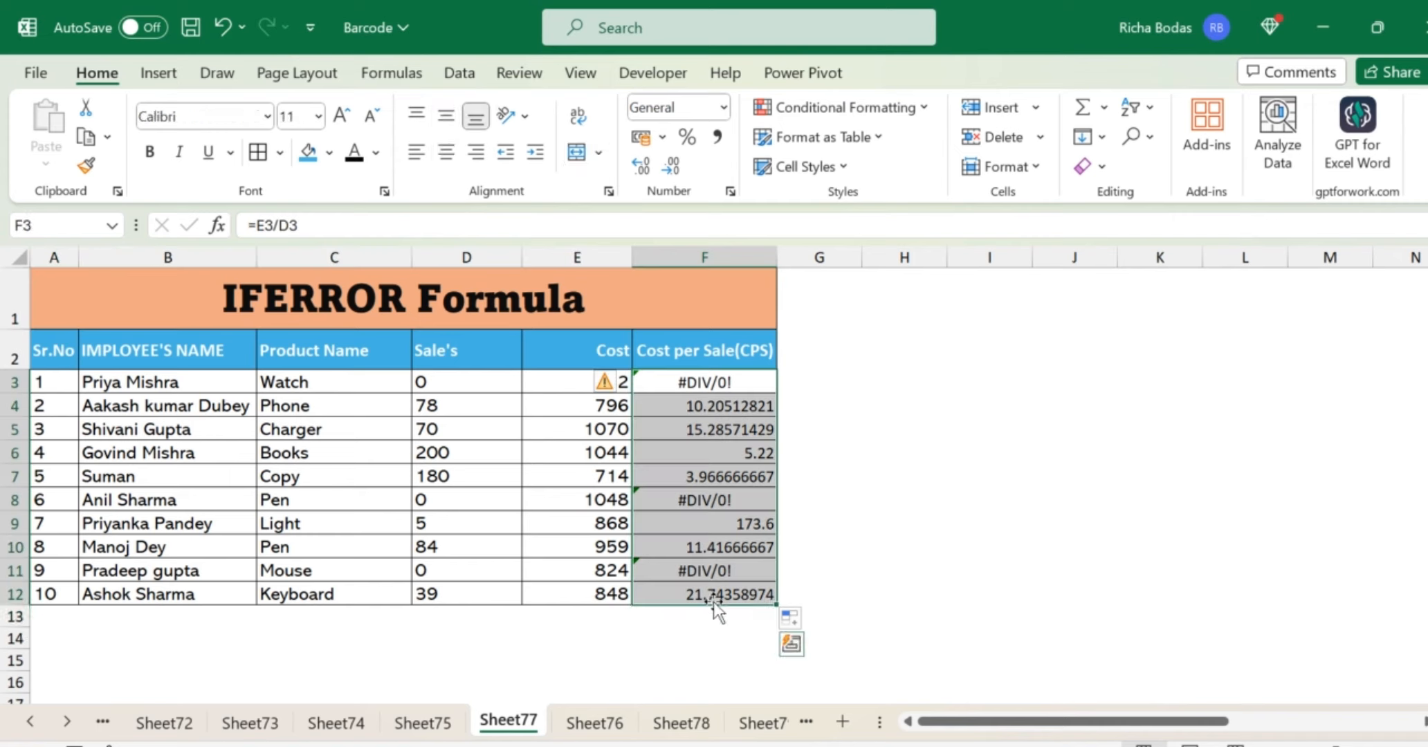
{"action": "key", "text": "Delete"}
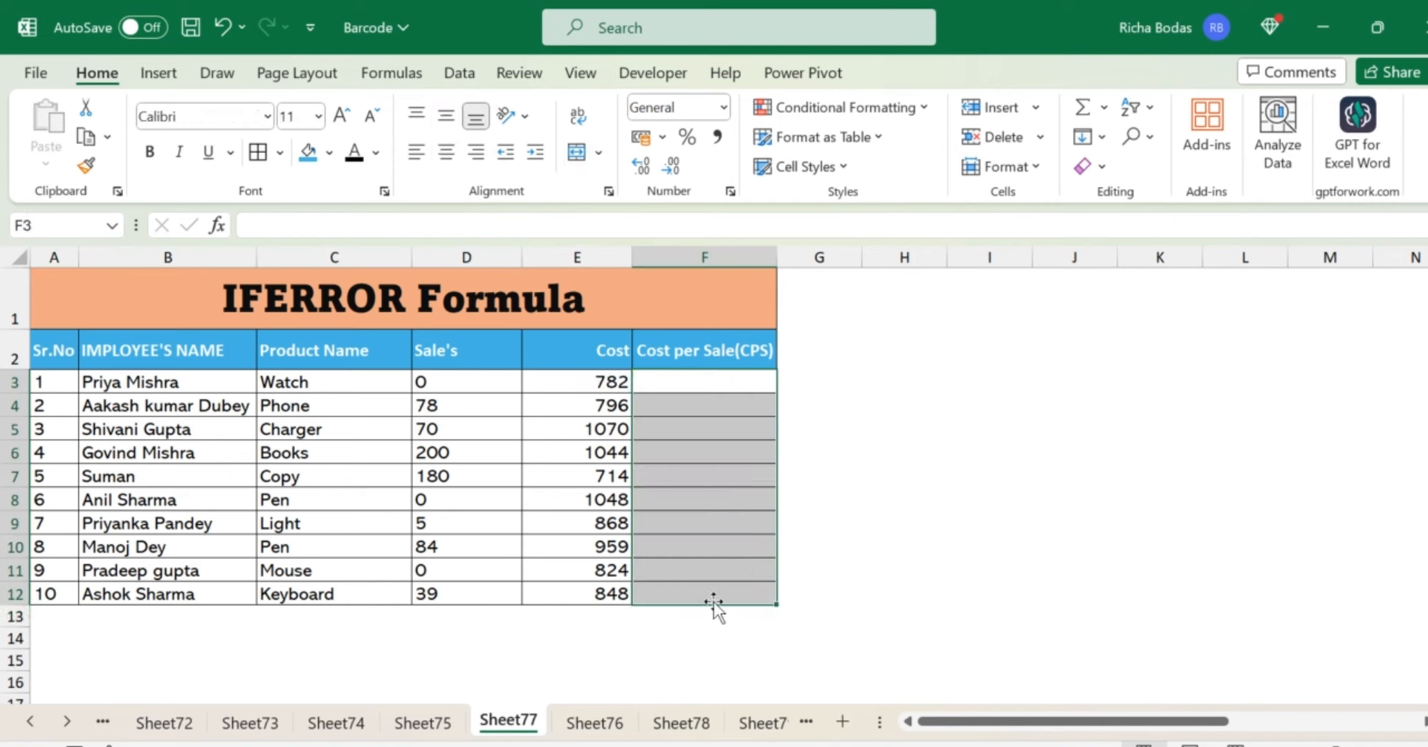
{"action": "left_click", "coordinate": [727, 386]}
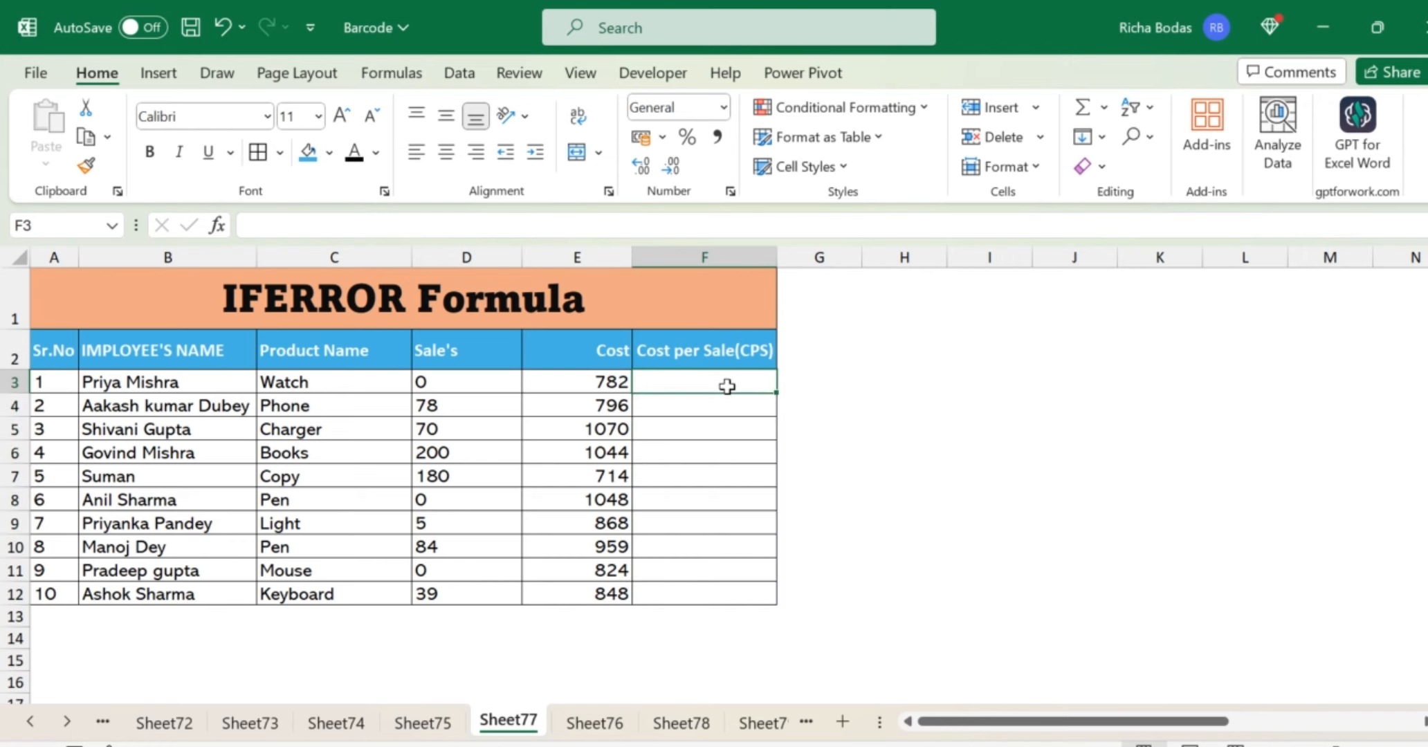
{"action": "type", "text": "="}
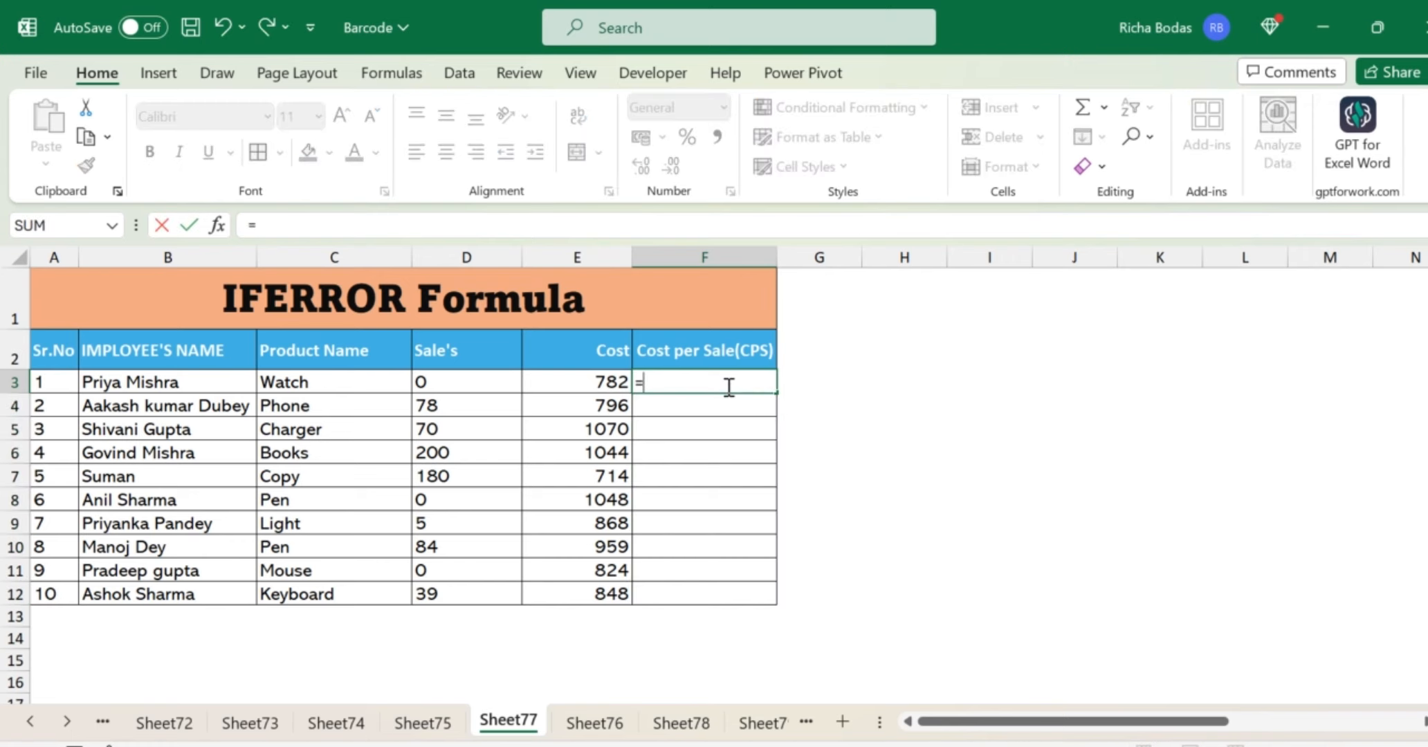
{"action": "type", "text": "IFERROR("}
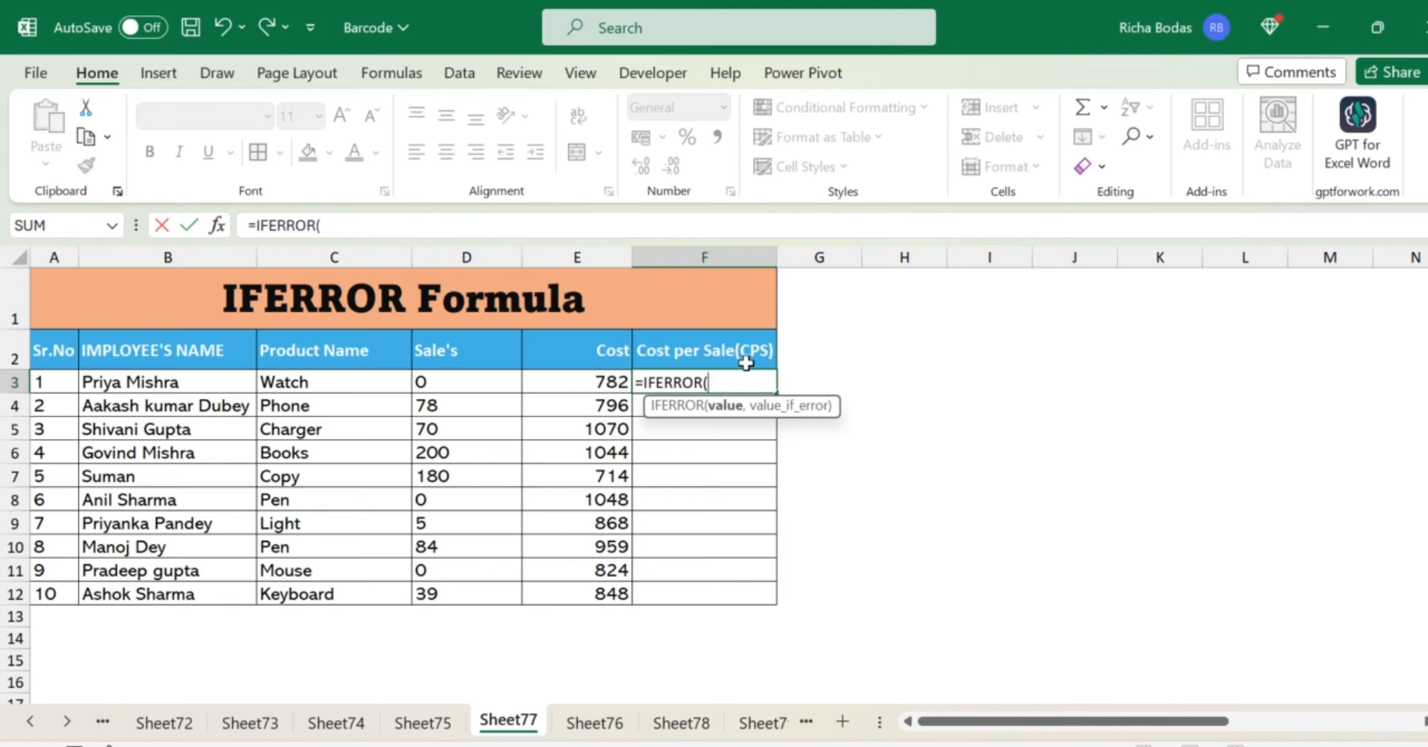
{"action": "left_click", "coordinate": [546, 379]}
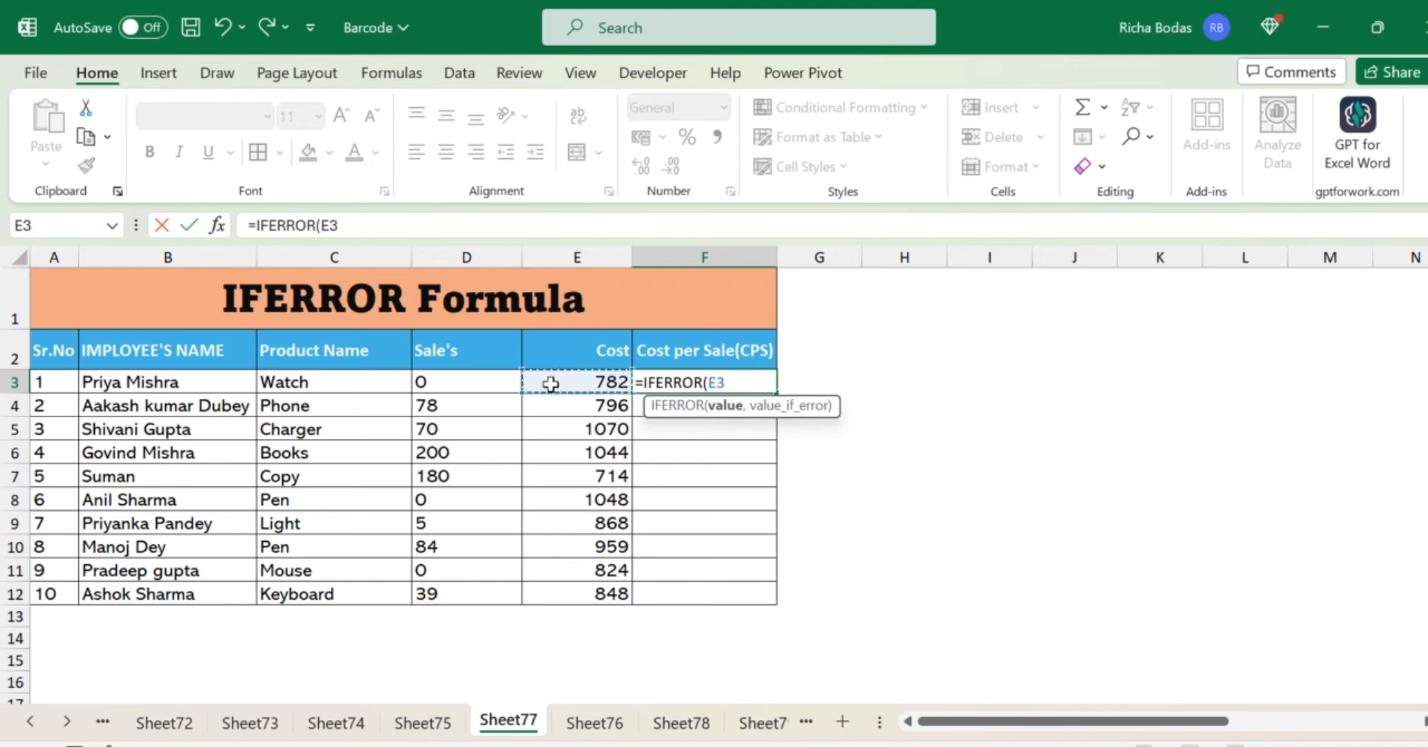
{"action": "type", "text": "/"}
{"action": "left_click", "coordinate": [455, 377]}
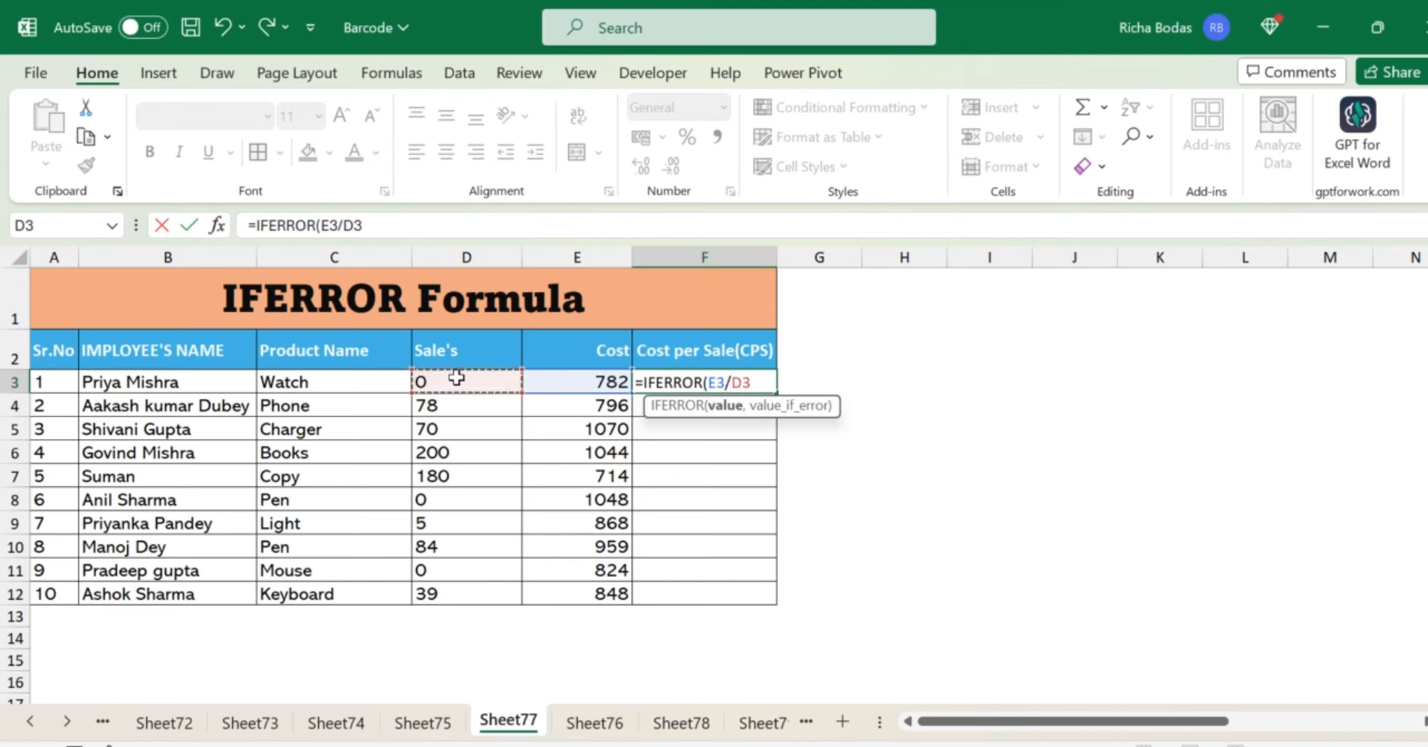
{"action": "type", "text": ",0"}
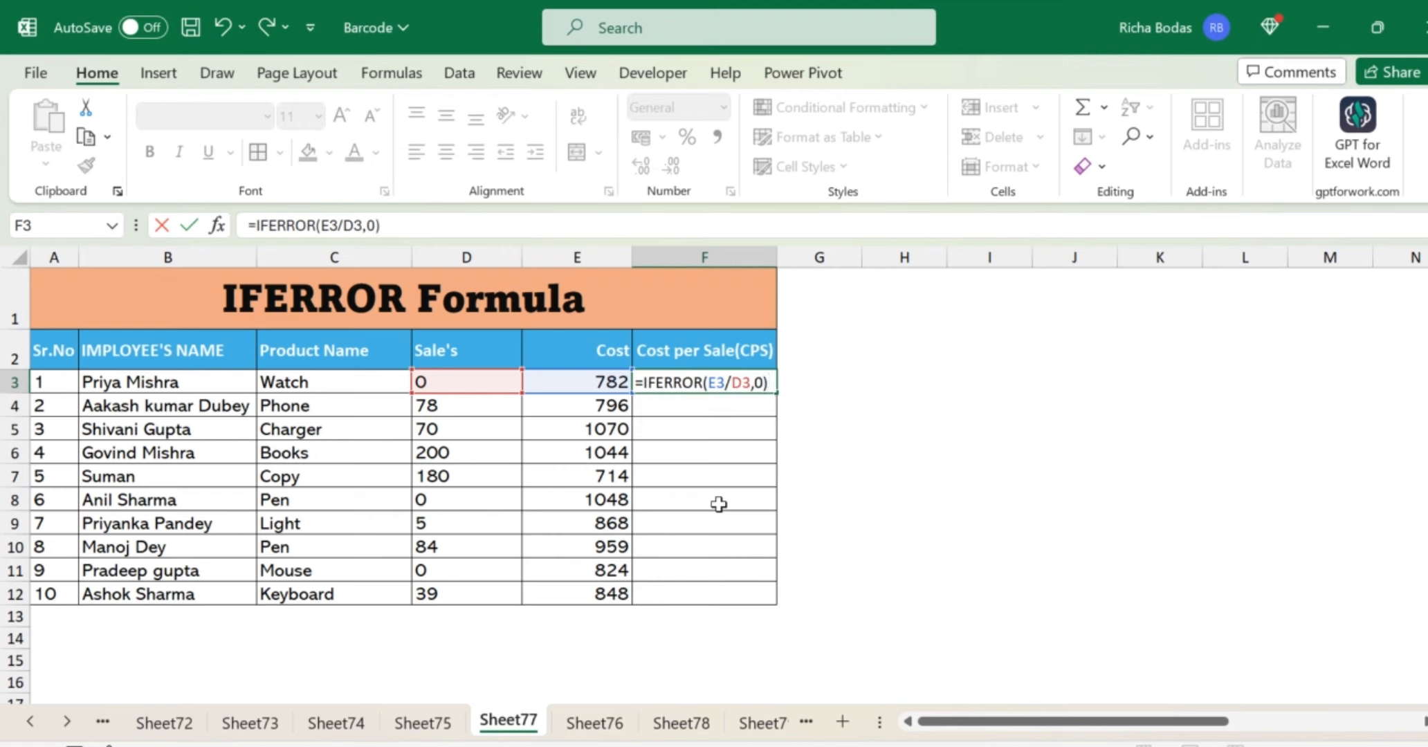
{"action": "key", "text": "Return"}
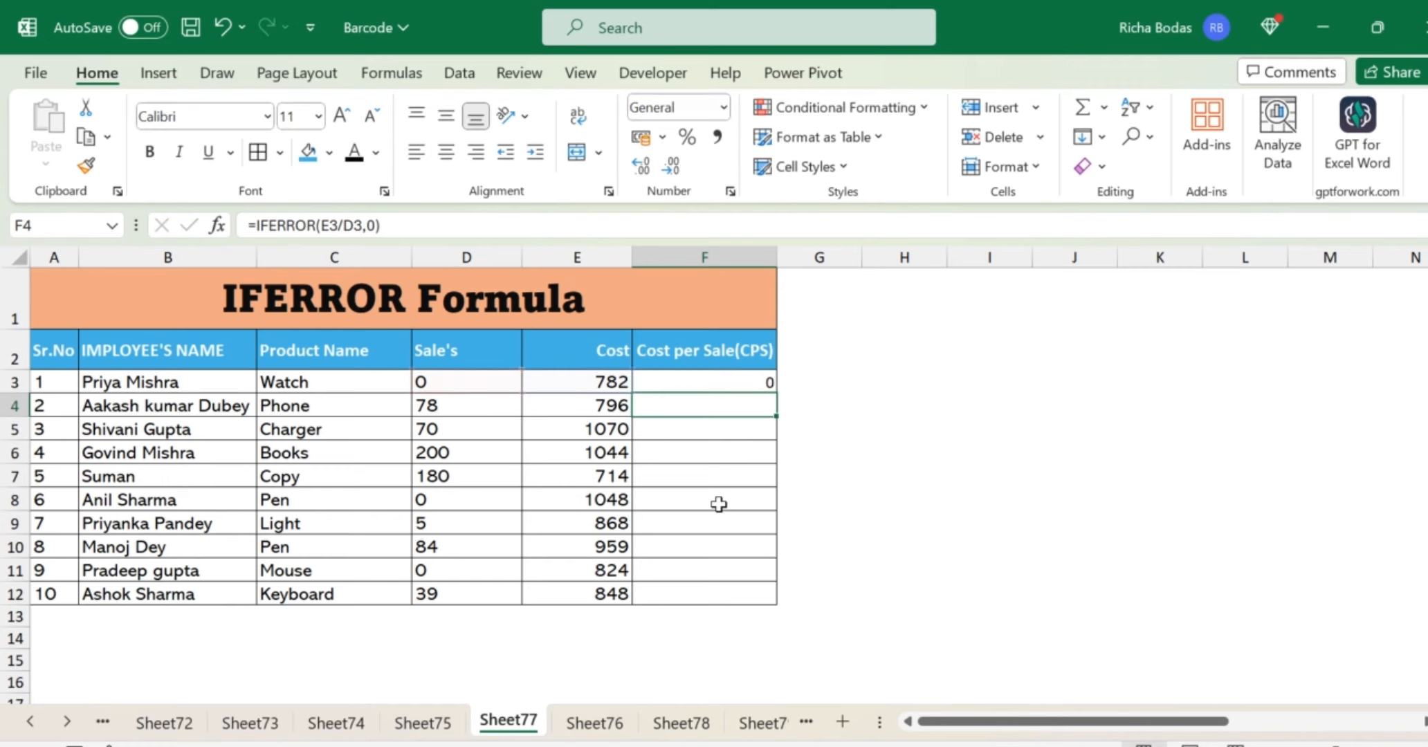
Fill the IFERROR formula from F3 down through F12.
{"action": "left_click", "coordinate": [747, 381]}
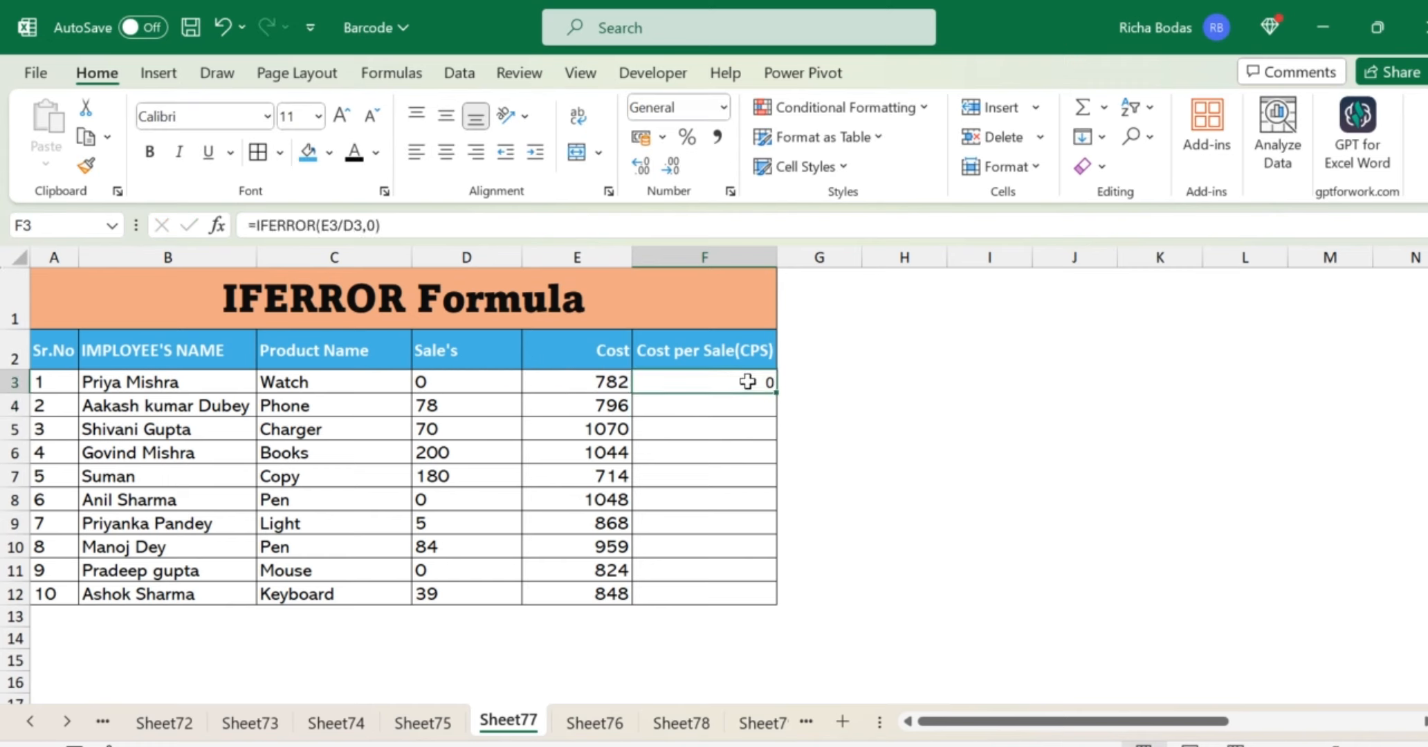
{"action": "left_click", "coordinate": [423, 383]}
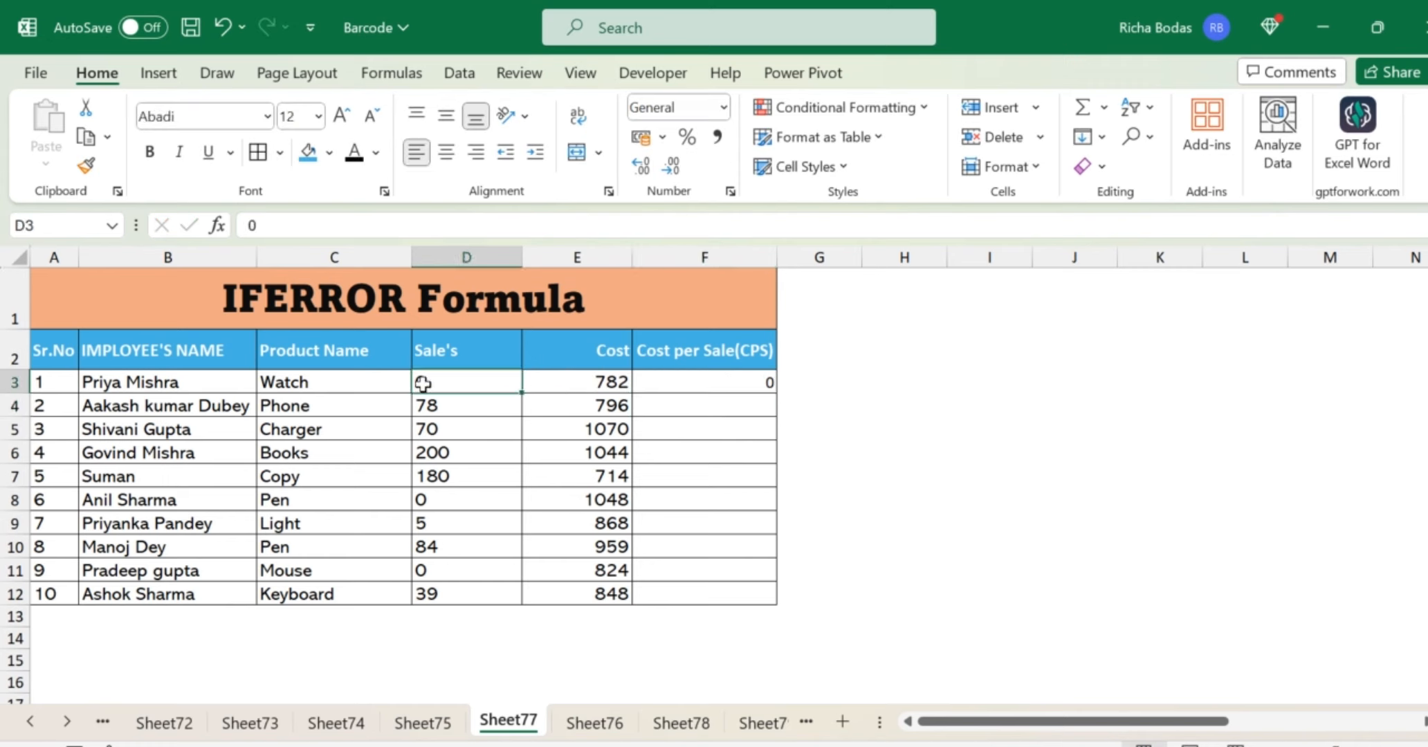
{"action": "left_click", "coordinate": [685, 380]}
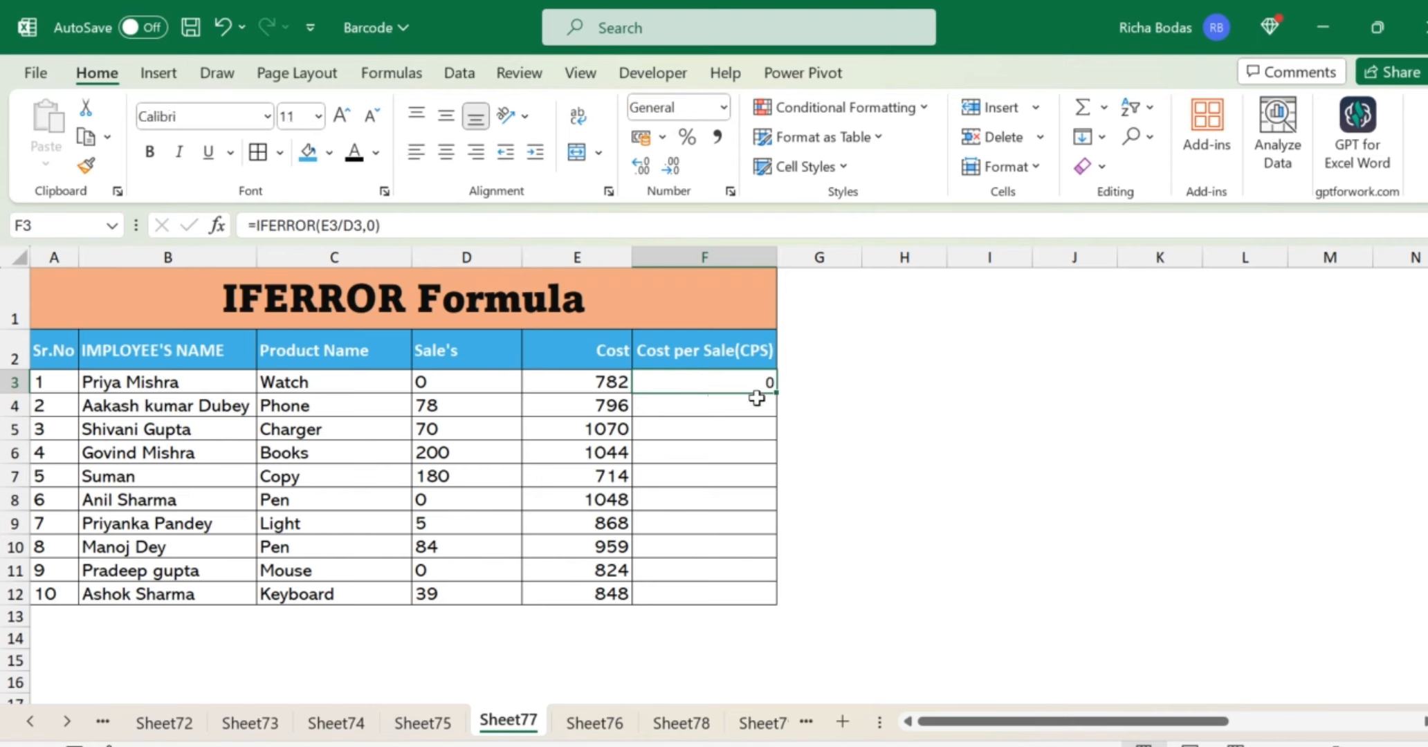
{"action": "left_click_drag", "start_coordinate": [778, 395], "coordinate": [765, 604]}
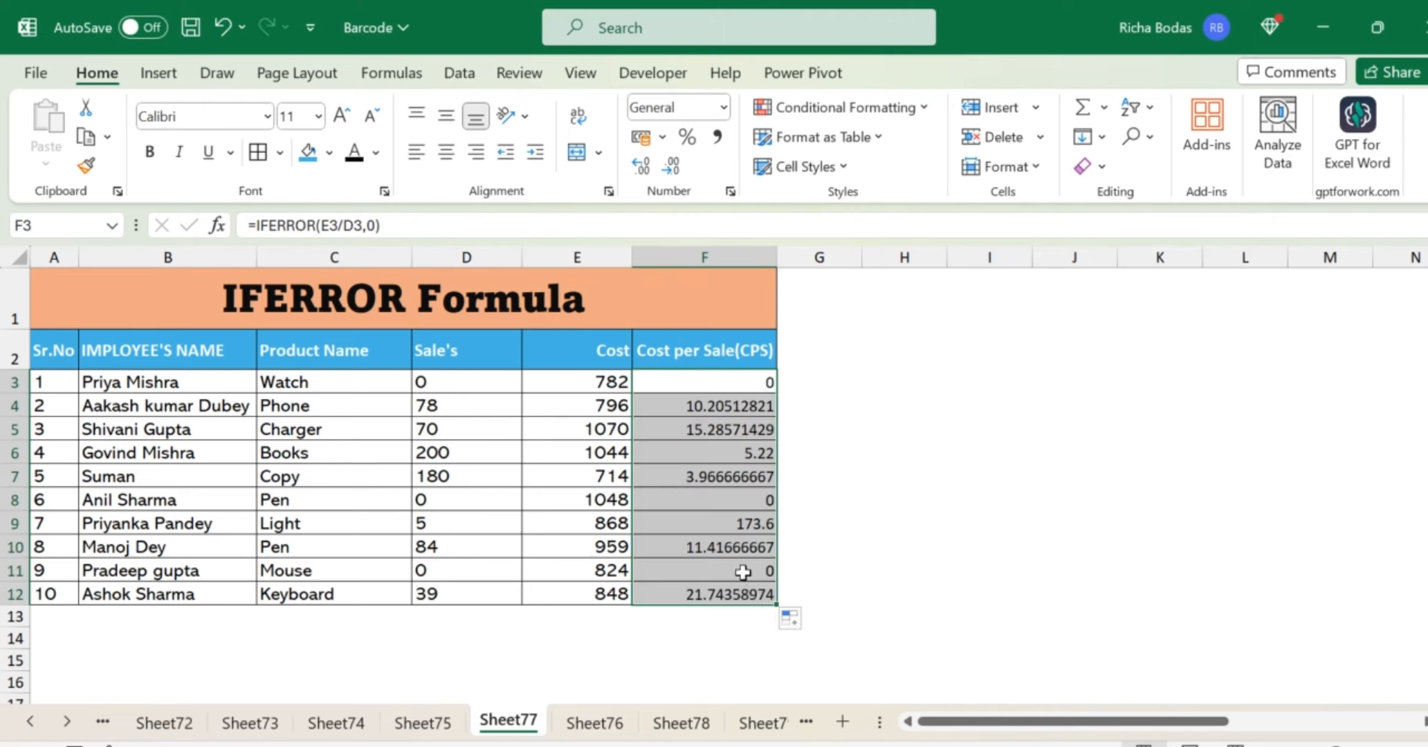
{"action": "left_click", "coordinate": [695, 515]}
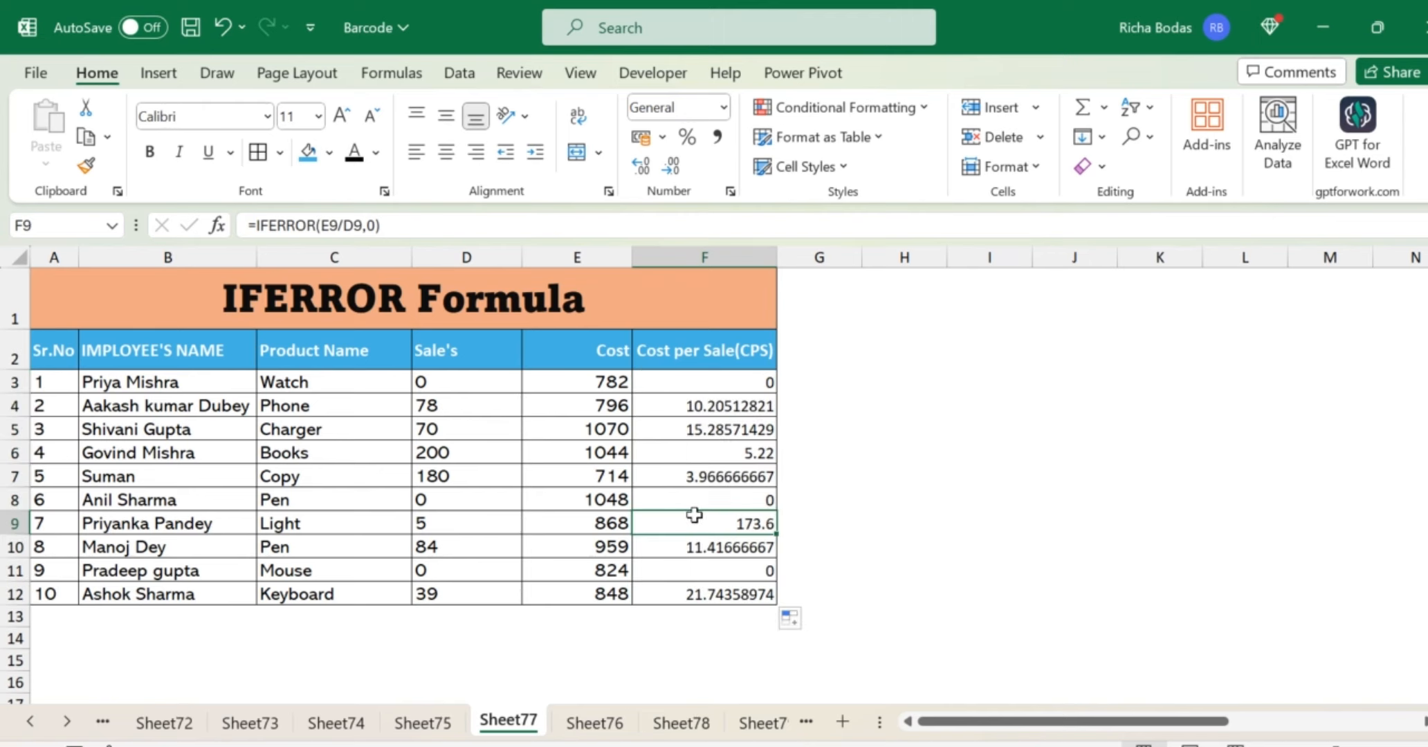
Enter the check formula =D4*F4 in G4 to multiply the Phone row's sales by its cost per sale.
{"action": "left_click", "coordinate": [750, 408]}
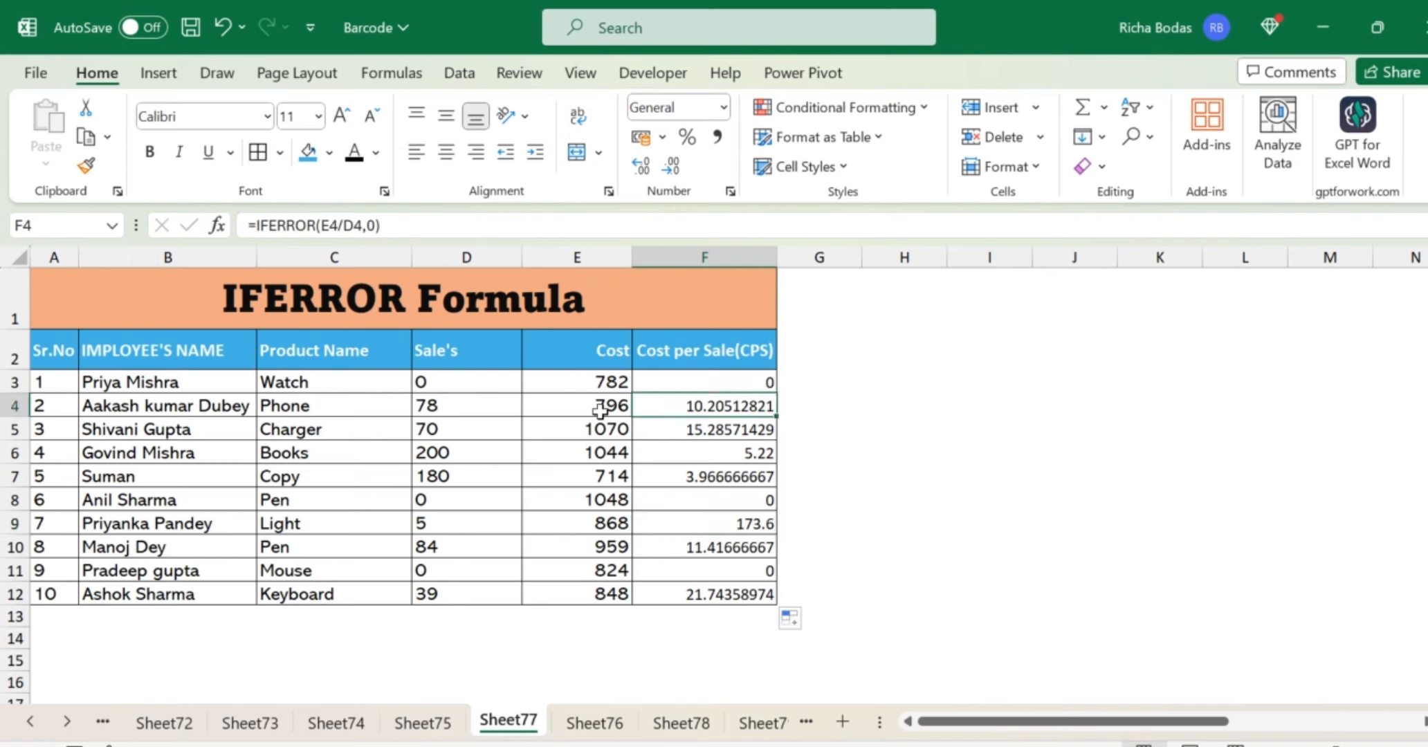
{"action": "left_click", "coordinate": [480, 414]}
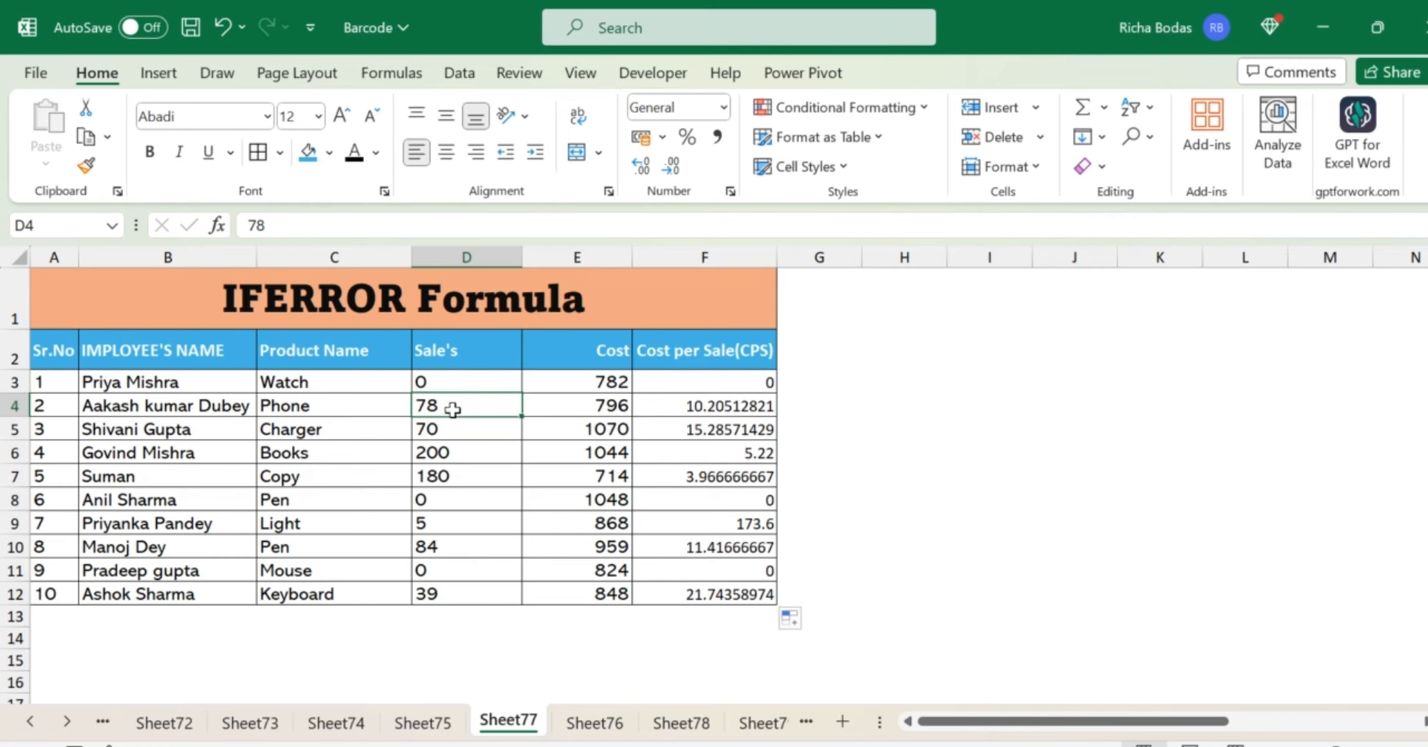
{"action": "left_click", "coordinate": [836, 401]}
{"action": "type", "text": "="}
{"action": "key", "text": "Left"}
{"action": "key", "text": "Left"}
{"action": "key", "text": "Left"}
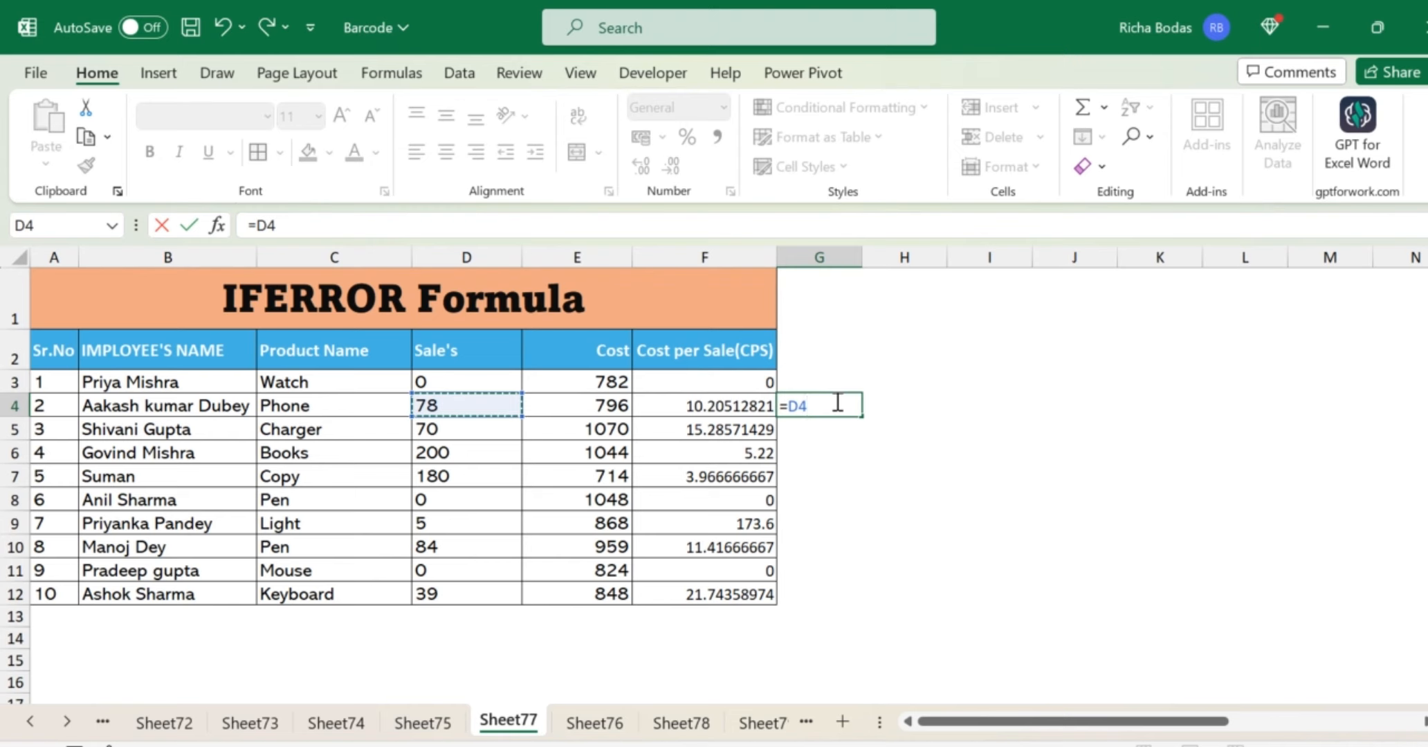
{"action": "type", "text": "*"}
{"action": "key", "text": "Left"}
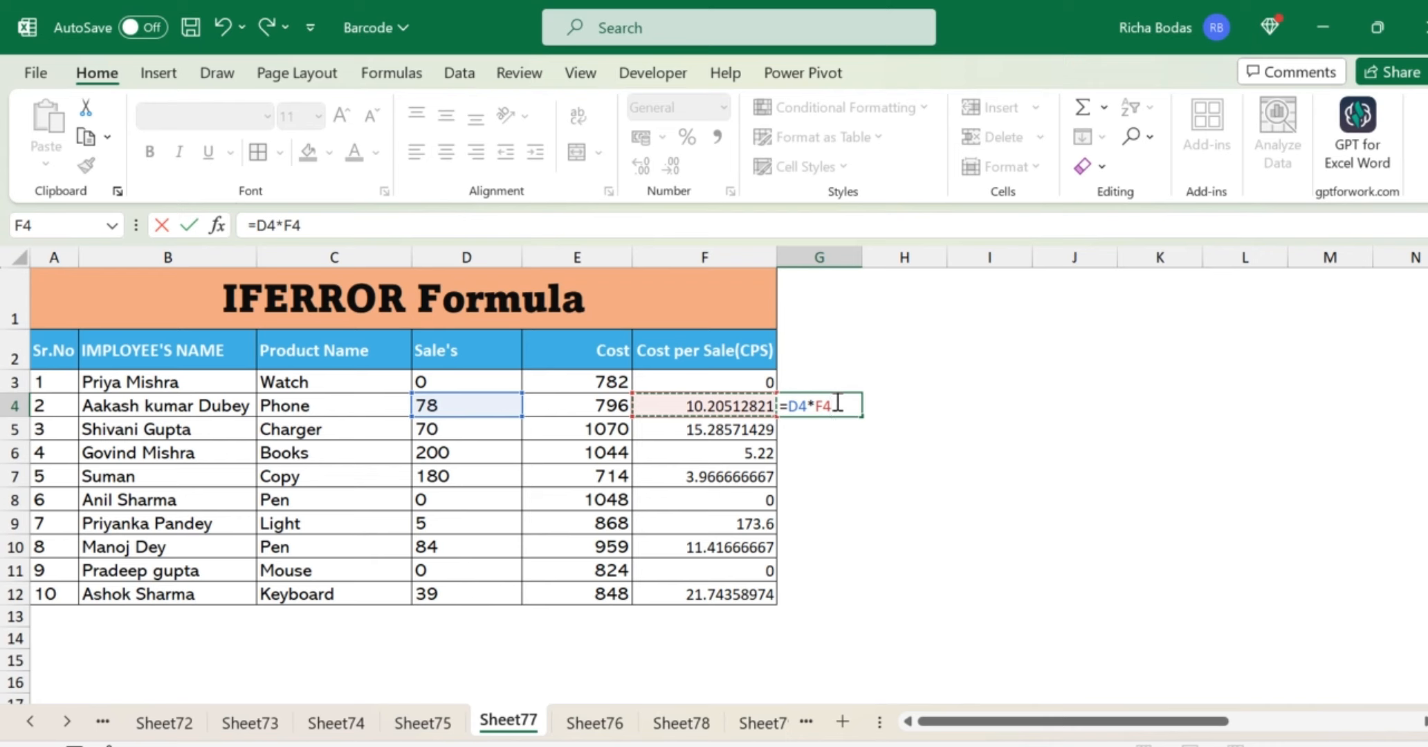
{"action": "key", "text": "Return"}
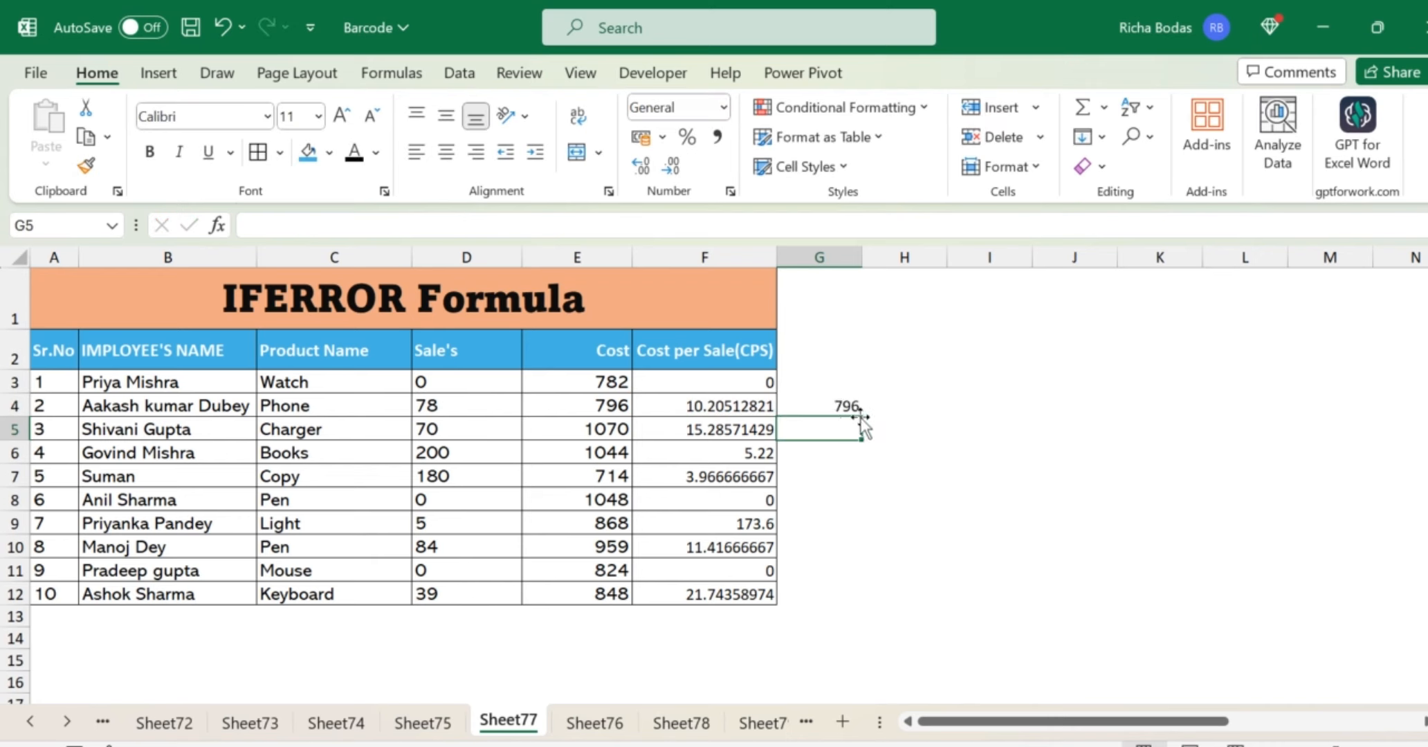
Compare the check result in G4 with the Phone row's cost in E4, and clear G4.
{"action": "left_click", "coordinate": [587, 405]}
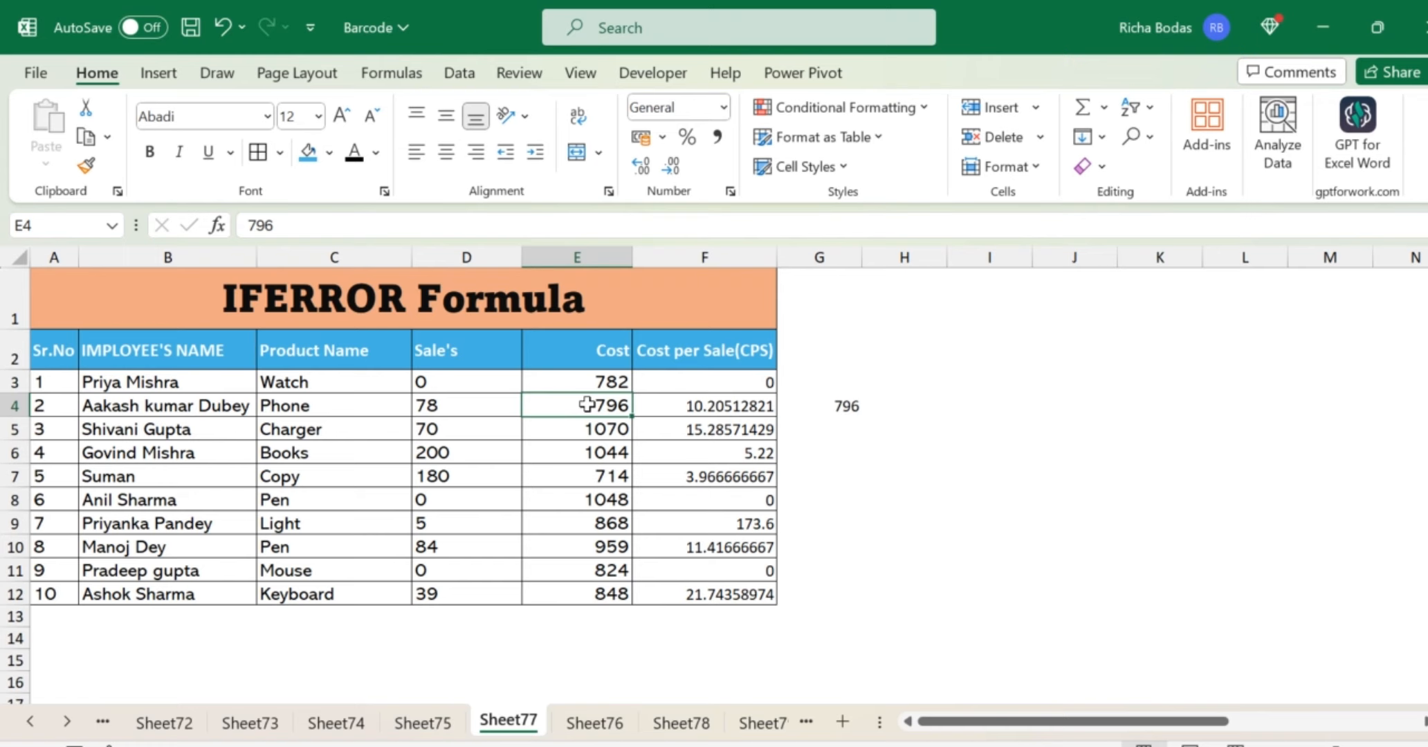
{"action": "key", "text": "Right"}
{"action": "key", "text": "Right"}
{"action": "key", "text": "Left"}
{"action": "key", "text": "Right"}
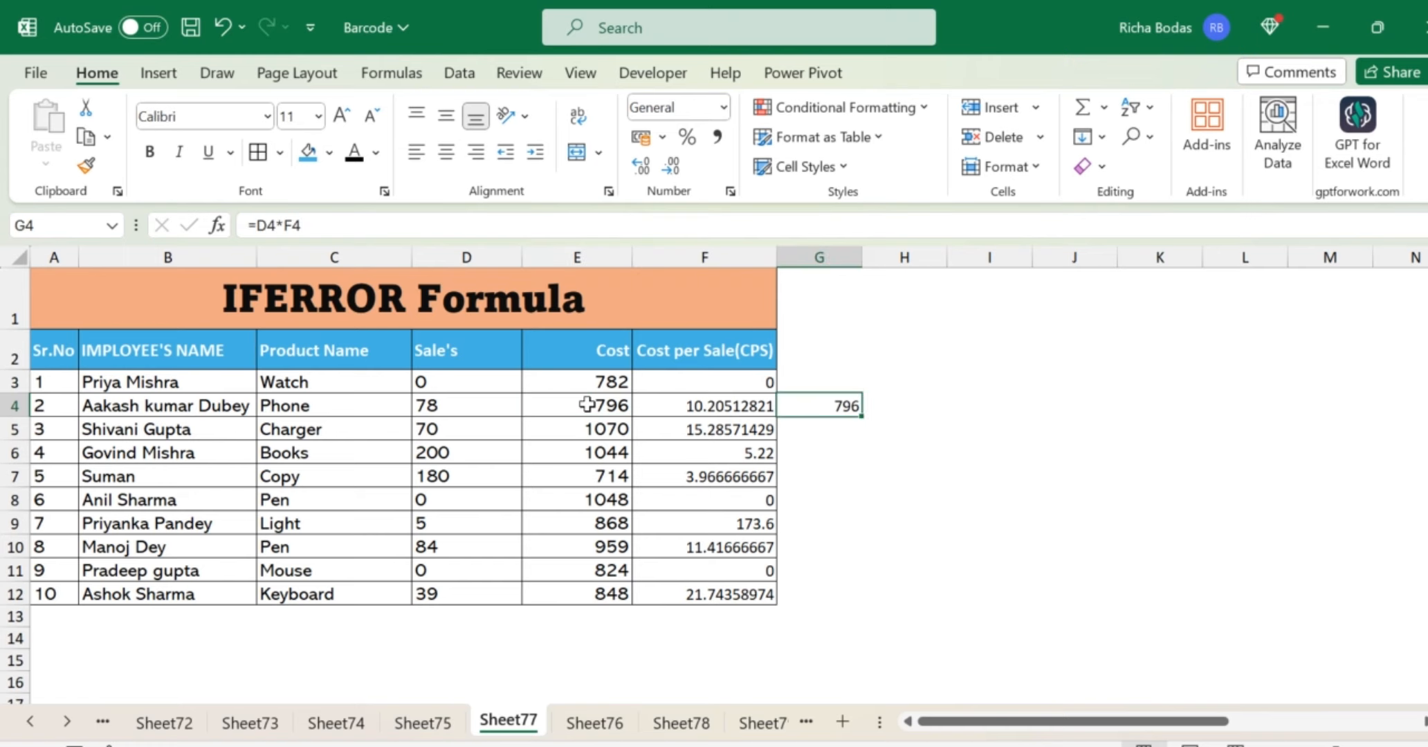
{"action": "key", "text": "Delete"}
Format the cost-per-sale values in F3:F12 with the Abadi font at size 12.
{"action": "left_click_drag", "start_coordinate": [704, 381], "coordinate": [709, 616]}
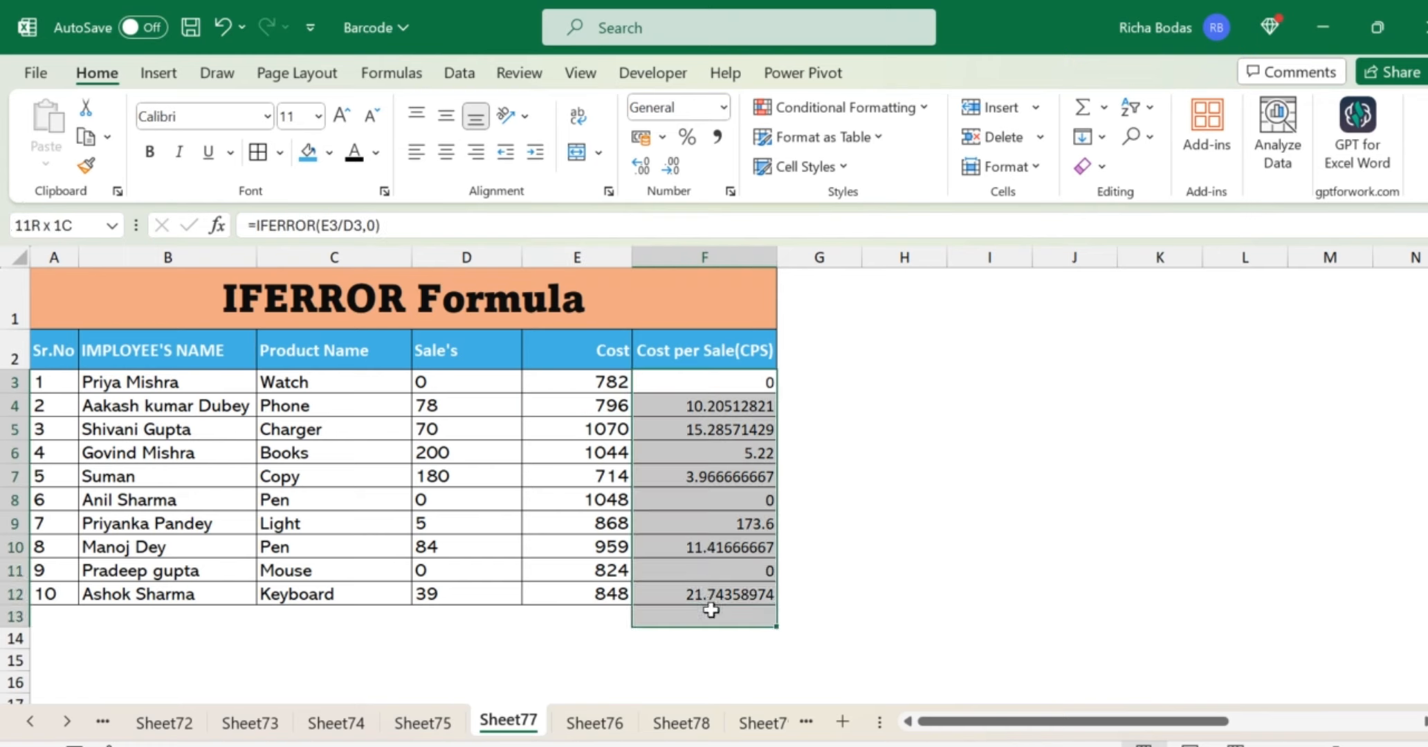
{"action": "left_click", "coordinate": [803, 445]}
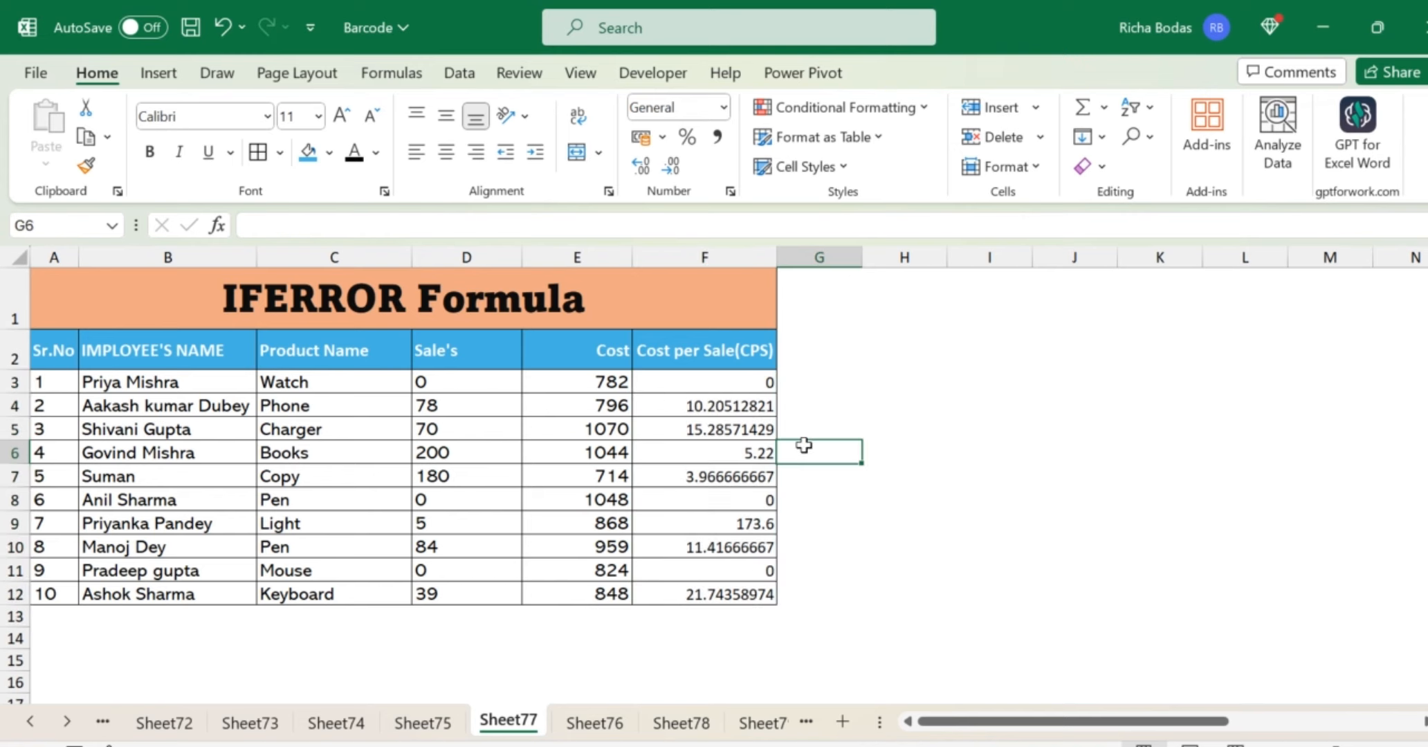
{"action": "left_click_drag", "start_coordinate": [717, 379], "coordinate": [753, 603]}
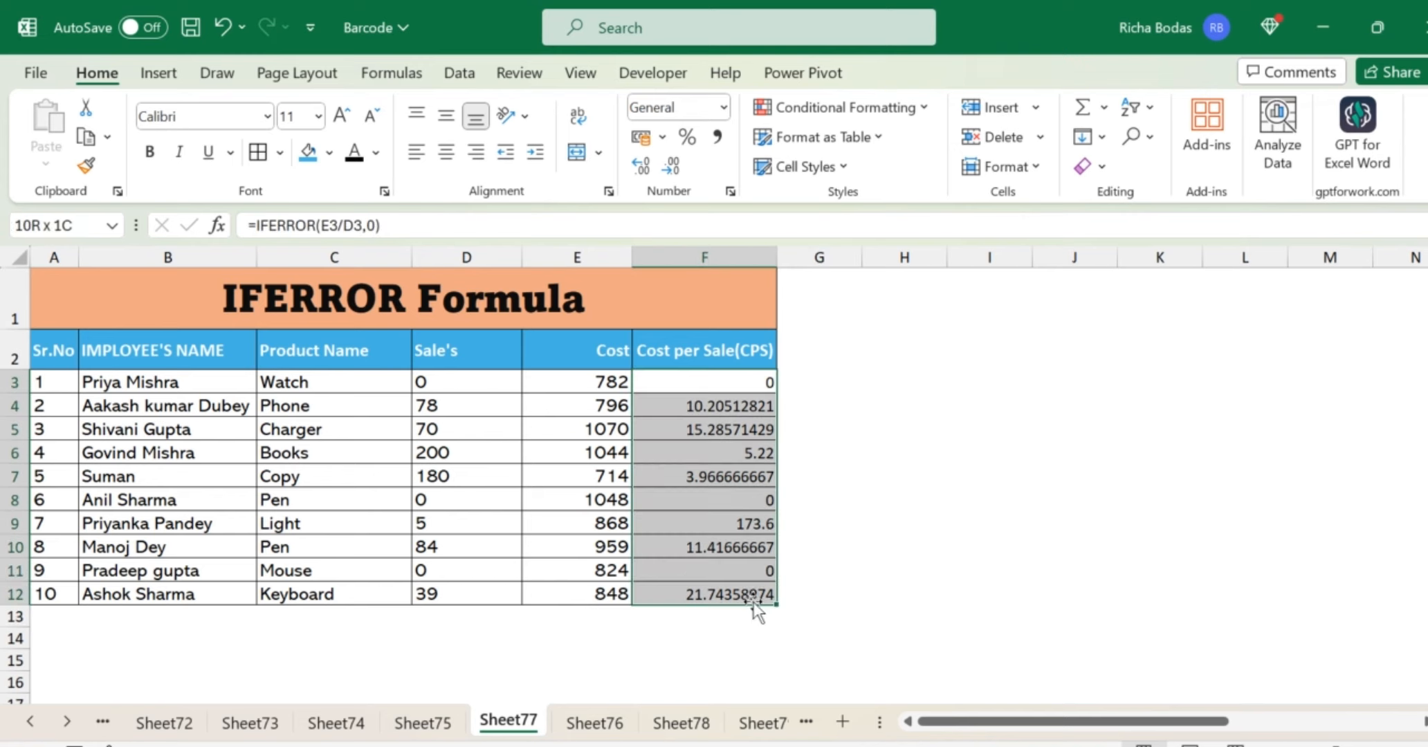
{"action": "left_click", "coordinate": [266, 123]}
{"action": "left_click", "coordinate": [215, 282]}
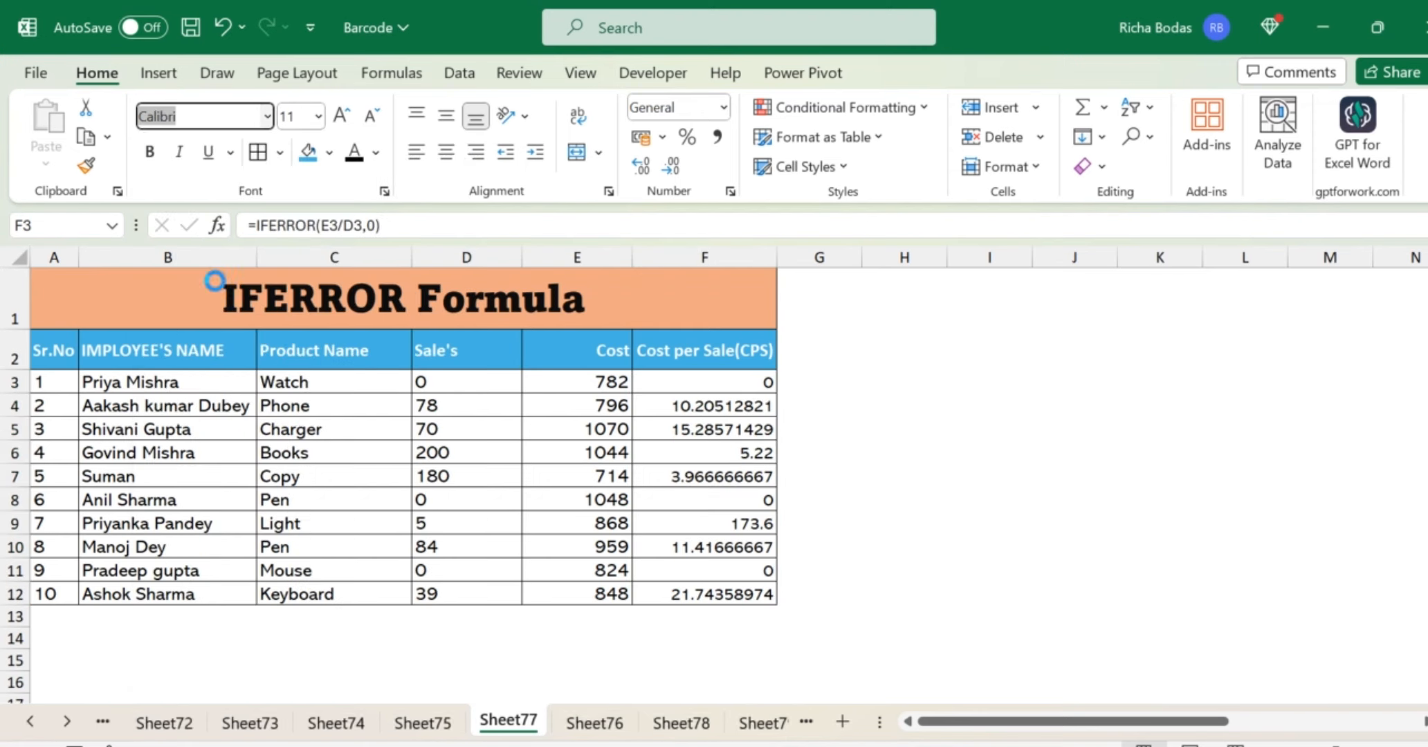
{"action": "left_click", "coordinate": [318, 117]}
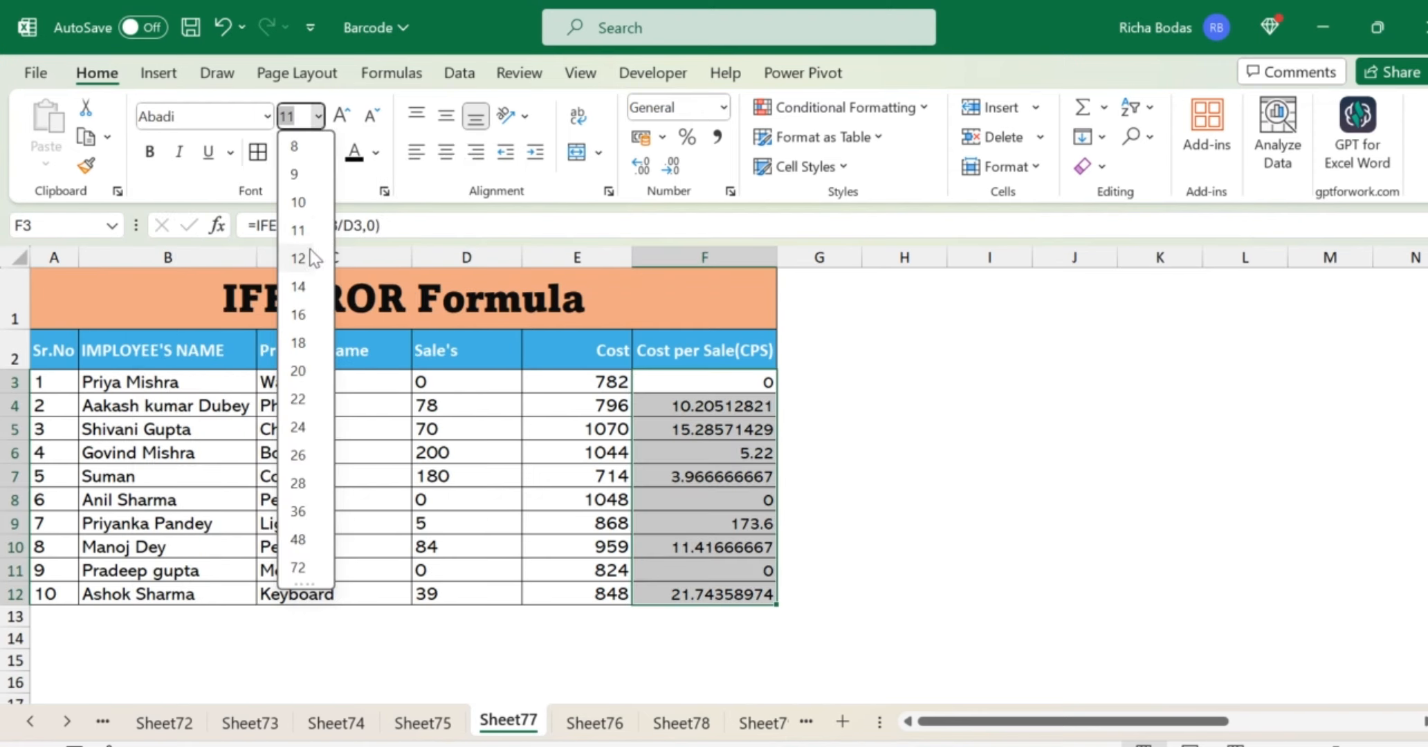
{"action": "left_click", "coordinate": [312, 258]}
{"action": "left_click", "coordinate": [873, 399]}
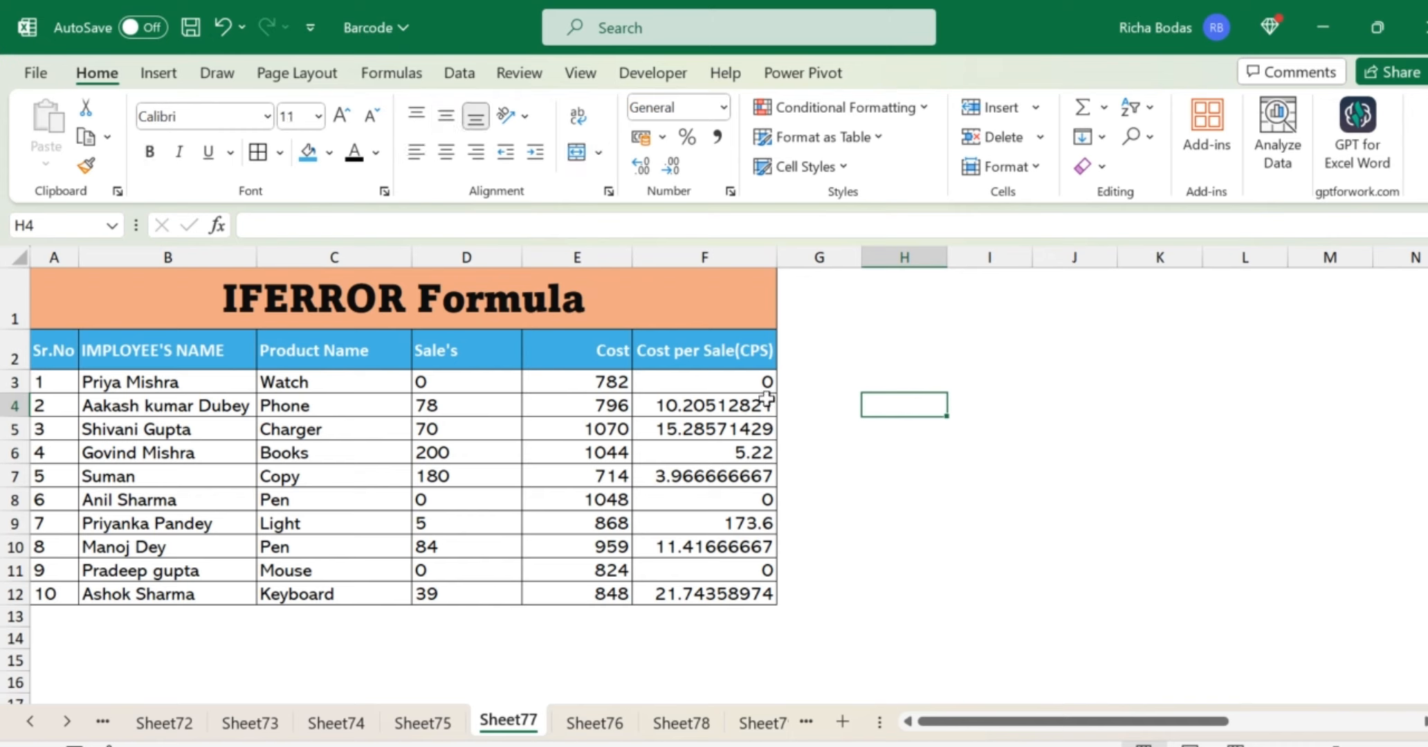
{"action": "left_click_drag", "start_coordinate": [736, 378], "coordinate": [730, 627]}
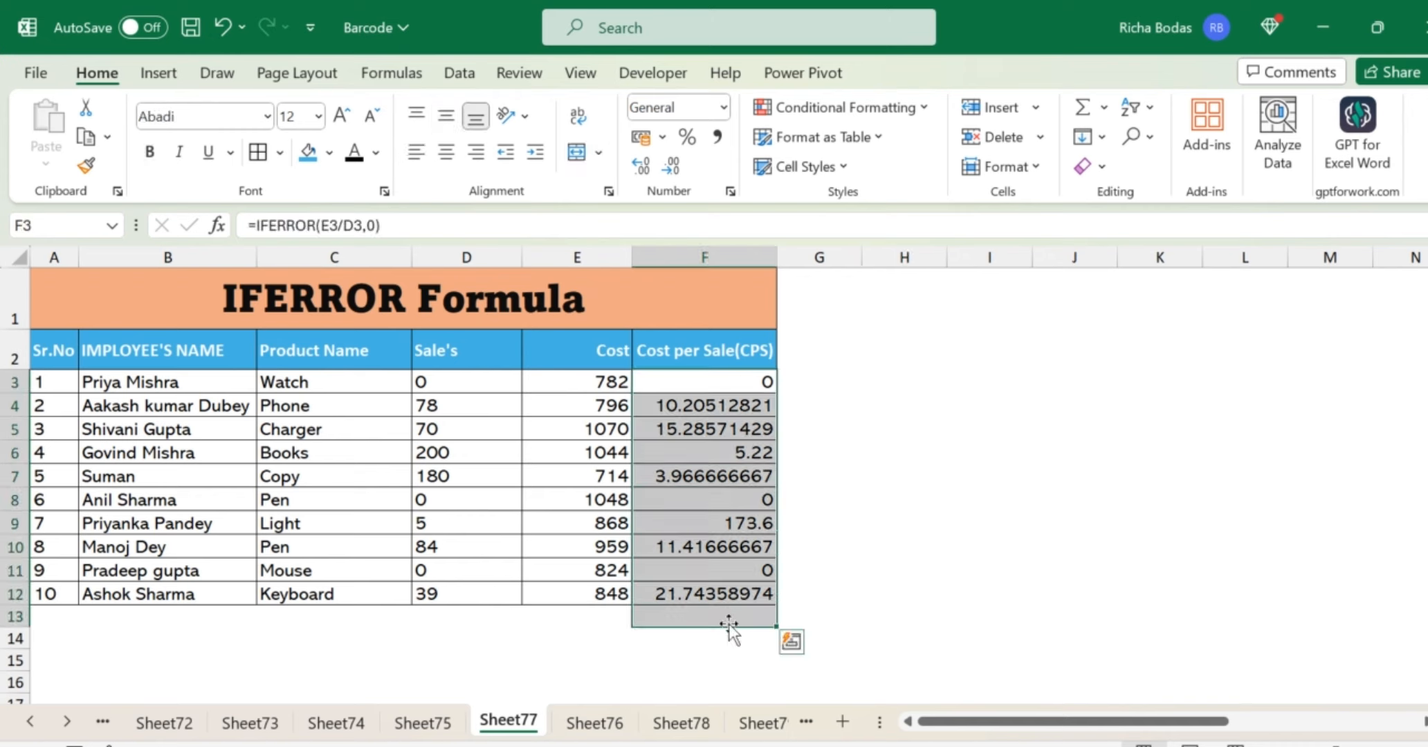
{"action": "left_click", "coordinate": [900, 454]}
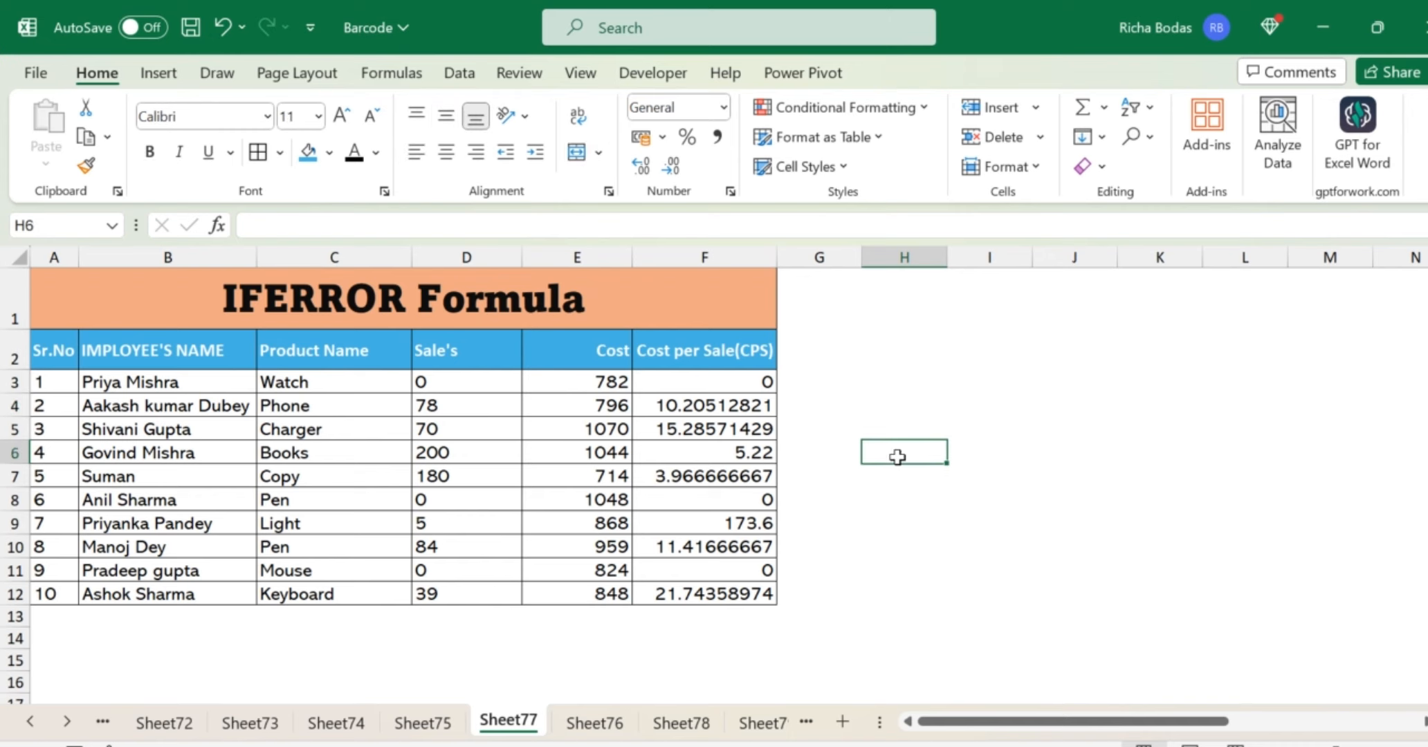
{"action": "left_click", "coordinate": [290, 304]}
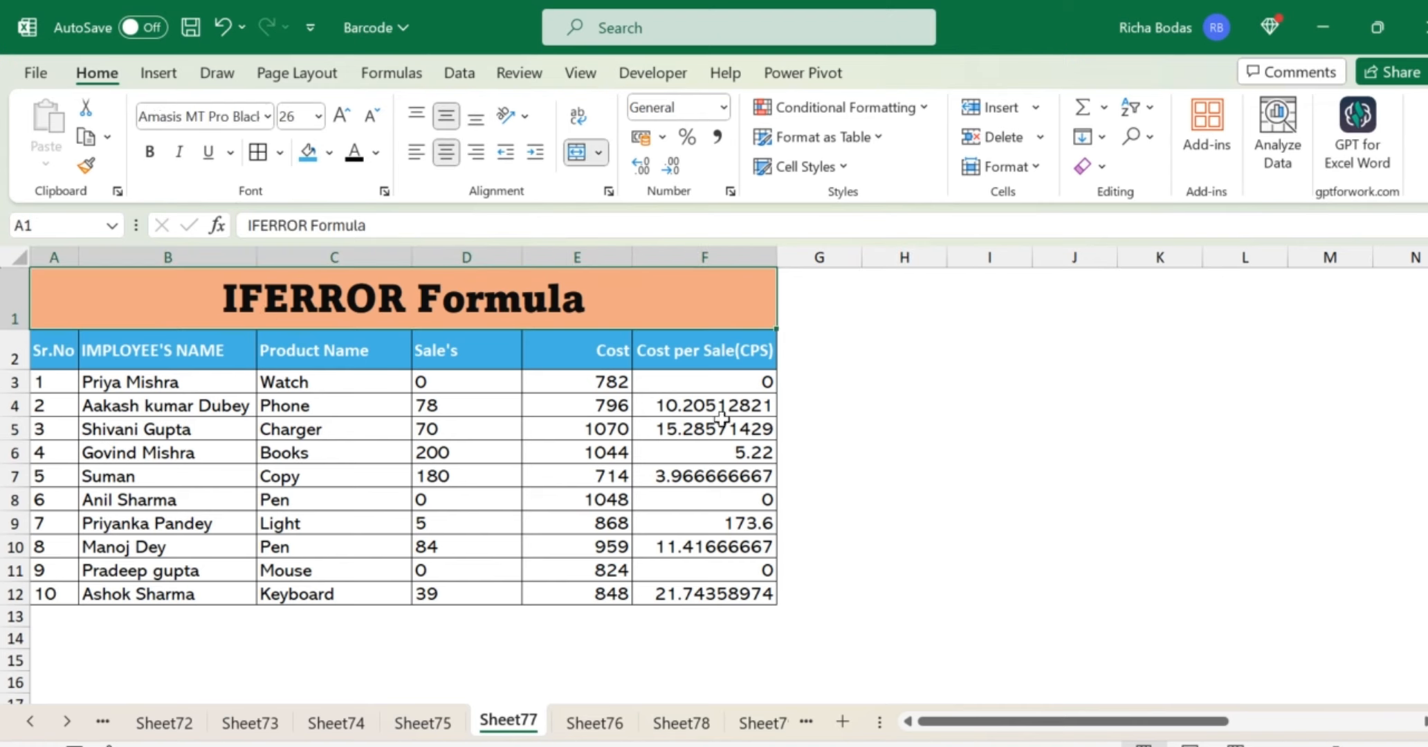
{"action": "left_click_drag", "start_coordinate": [742, 377], "coordinate": [761, 596]}
{"action": "left_click", "coordinate": [827, 522]}
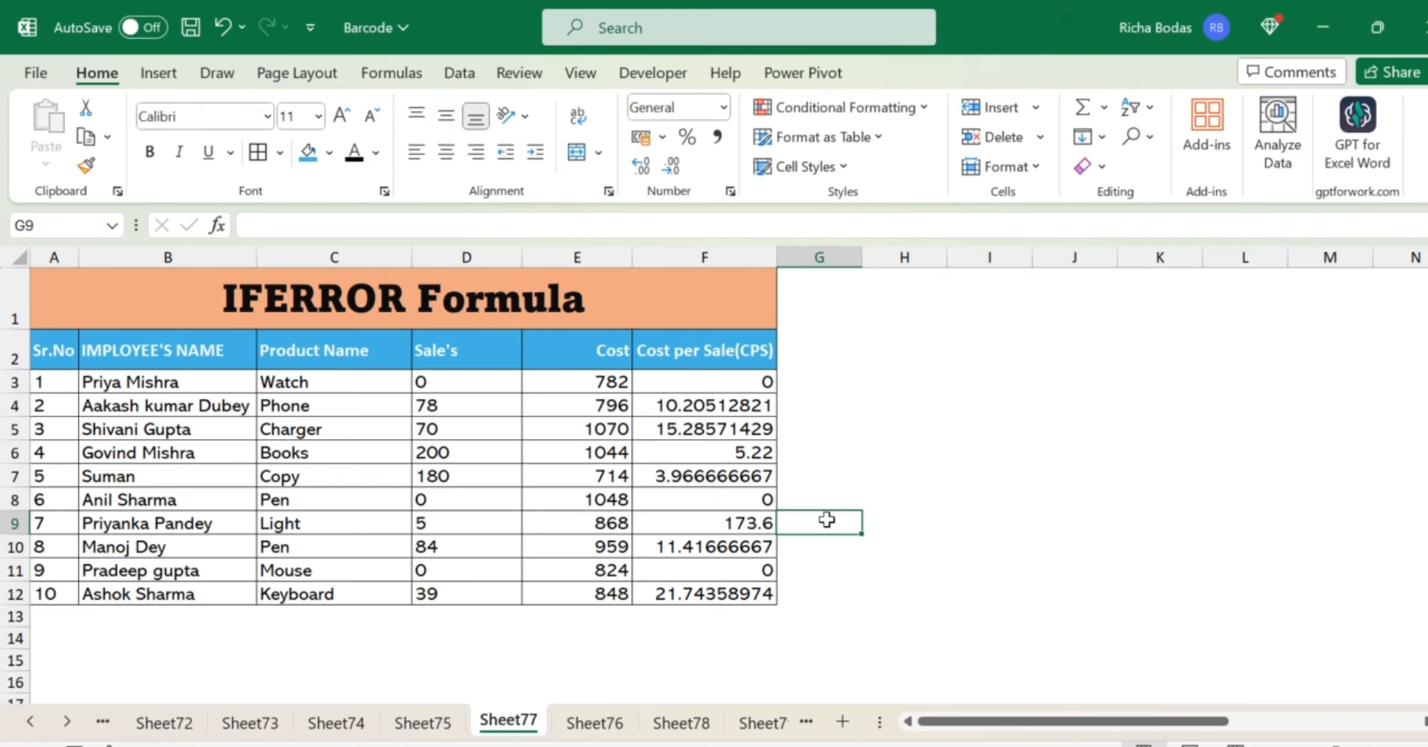